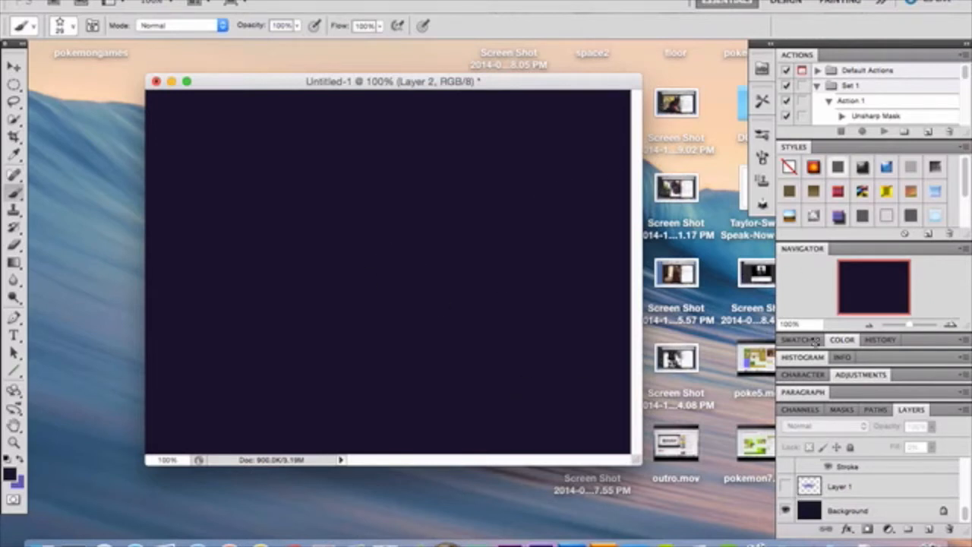
# Set the foreground color to hex 1a142c in the color picker.
pyautogui.click(840, 340)
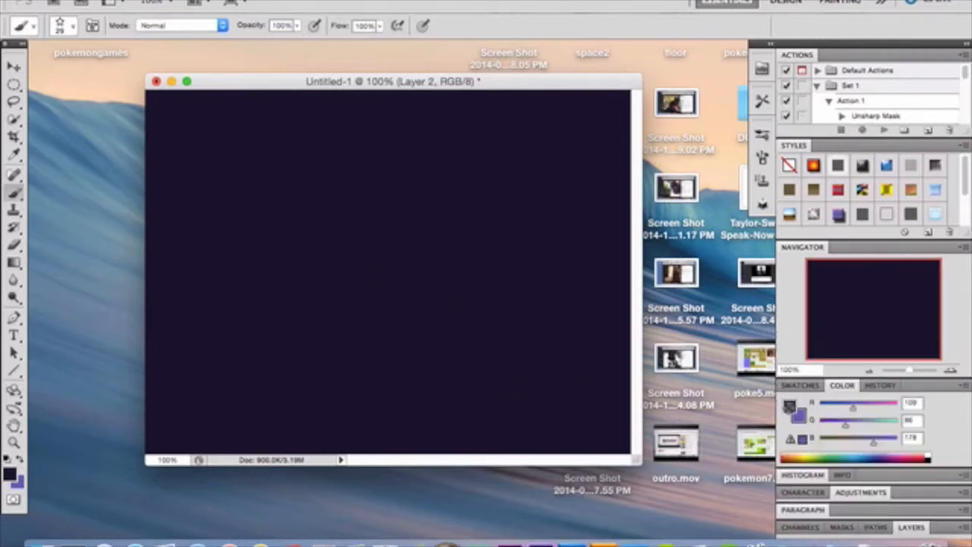
pyautogui.click(790, 406)
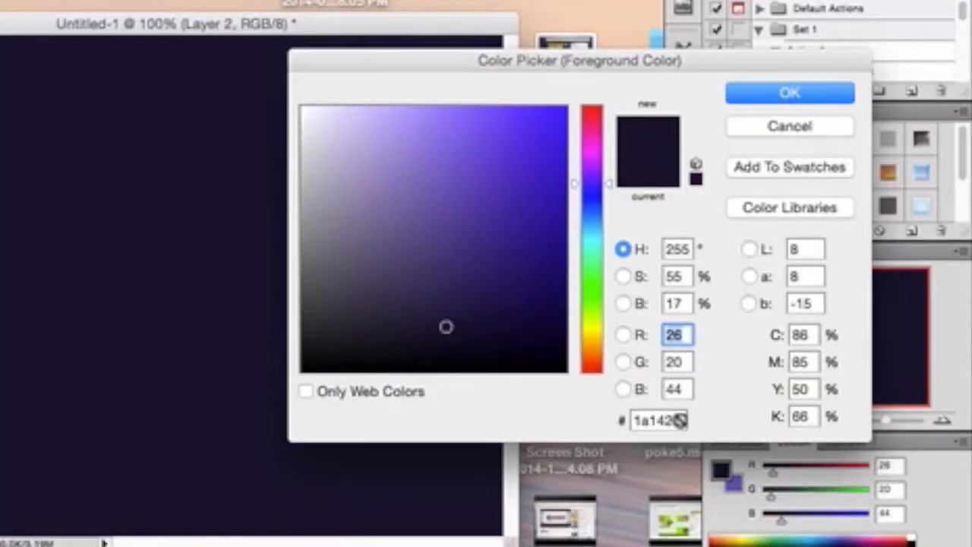
pyautogui.moveTo(759, 369); pyautogui.dragTo(712, 371)
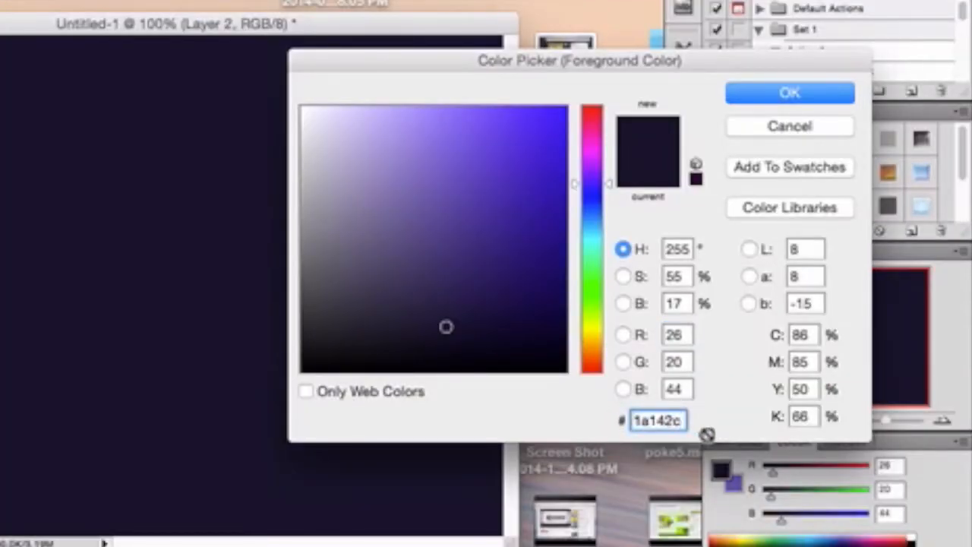
pyautogui.press('BackSpace')
pyautogui.write('d')
pyautogui.click(802, 90)
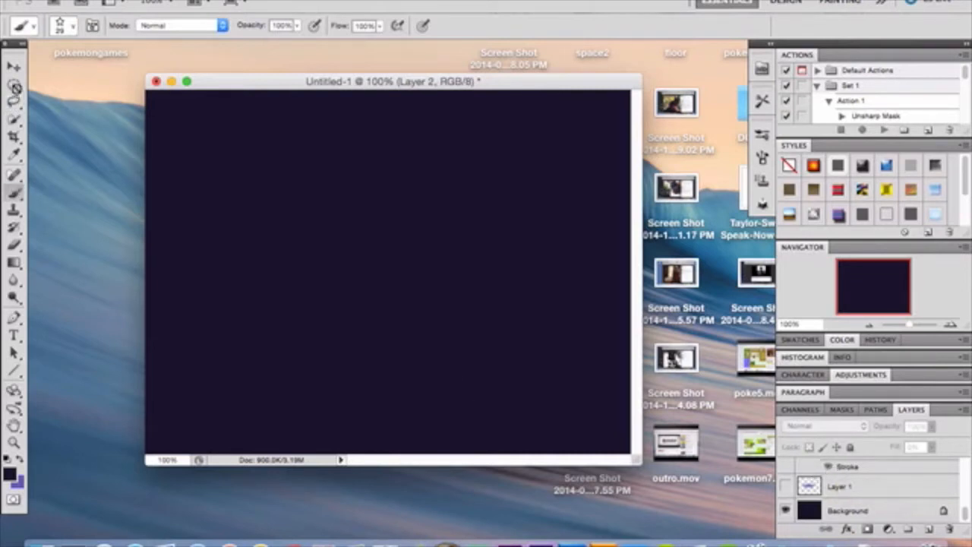
# Try a wide elliptical marquee selection in the middle of the canvas with the feather set to 10 px, and deselect it.
pyautogui.moveTo(14, 86); pyautogui.dragTo(45, 97)
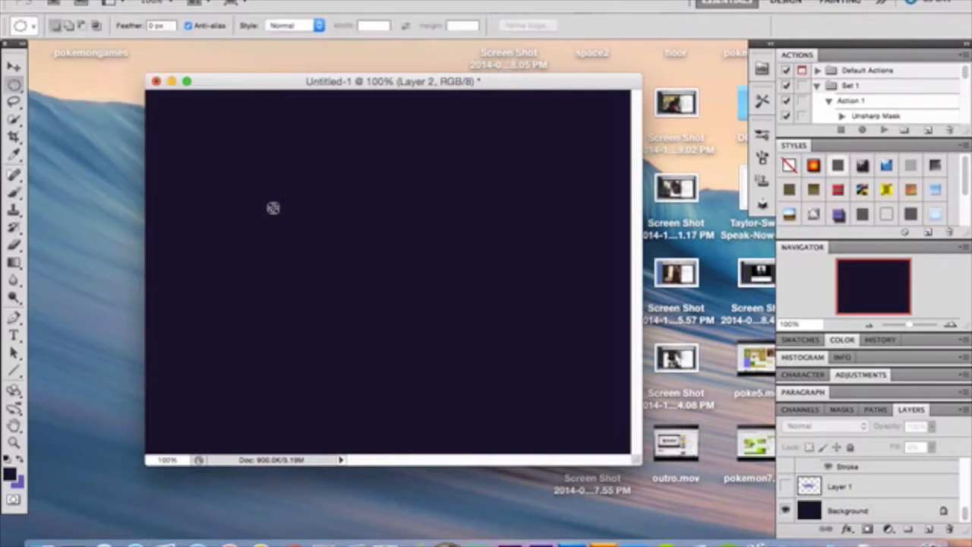
pyautogui.moveTo(261, 193); pyautogui.dragTo(566, 281)
pyautogui.click(568, 283)
pyautogui.press('super+z')
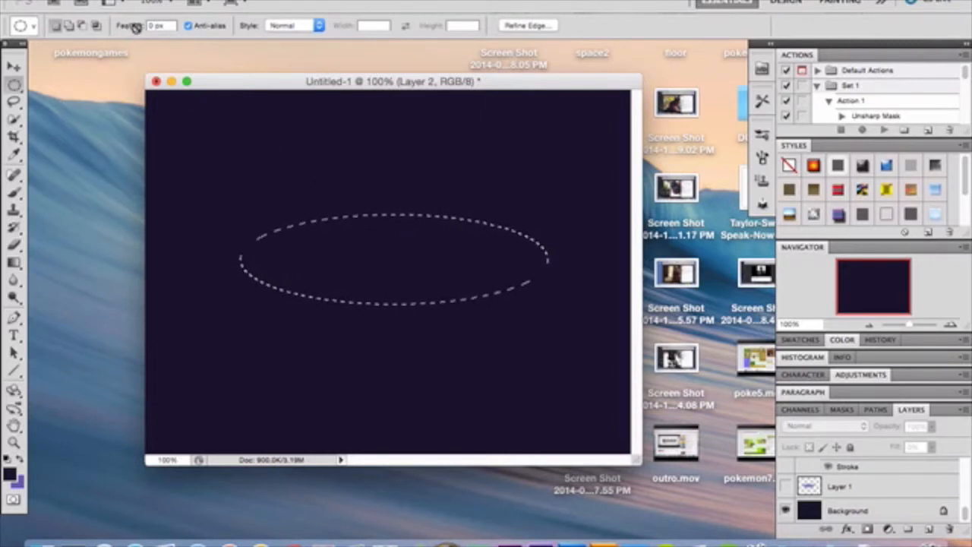
pyautogui.moveTo(138, 25); pyautogui.dragTo(147, 35)
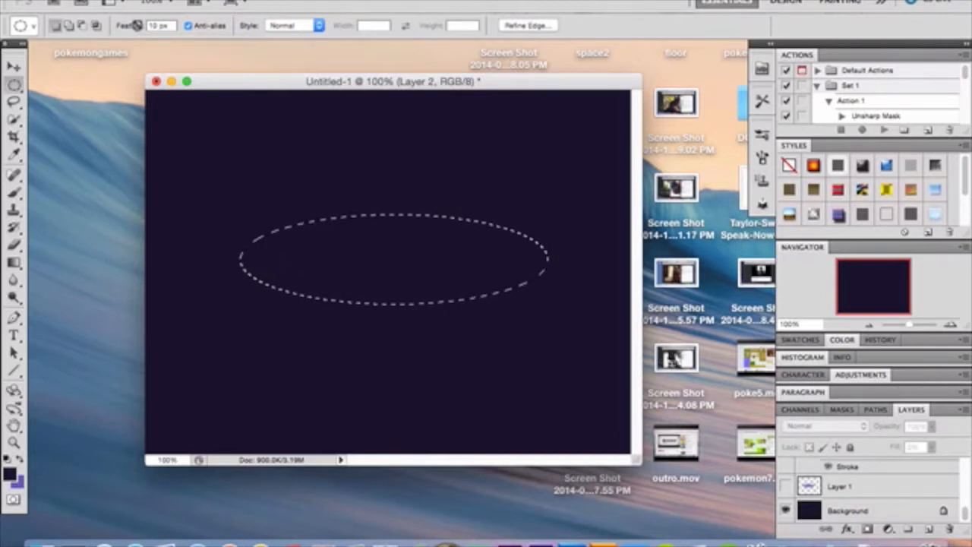
pyautogui.press('super+d')
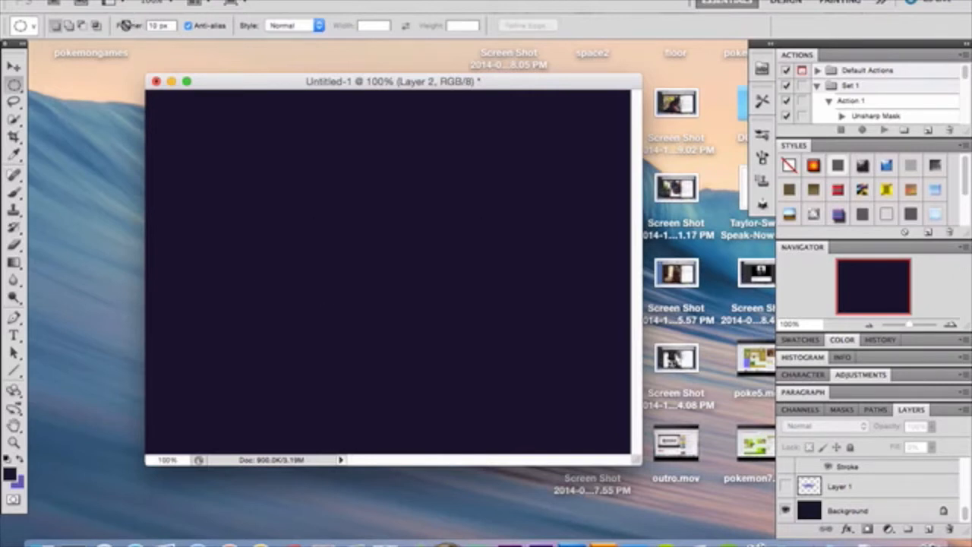
# Set the marquee feather to 20 px and place a wide elliptical selection across the middle of the canvas.
pyautogui.moveTo(126, 25); pyautogui.dragTo(134, 26)
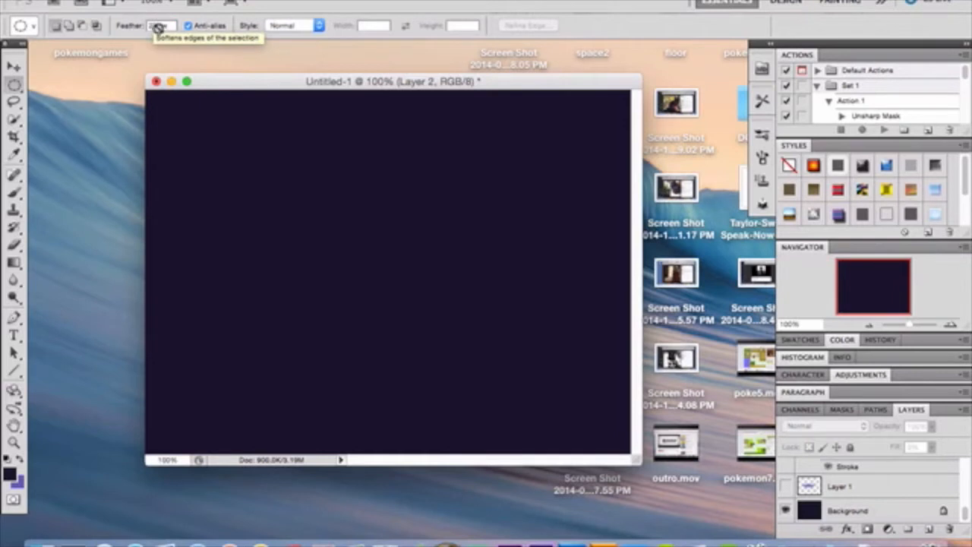
pyautogui.moveTo(152, 24); pyautogui.dragTo(139, 27)
pyautogui.write('20')
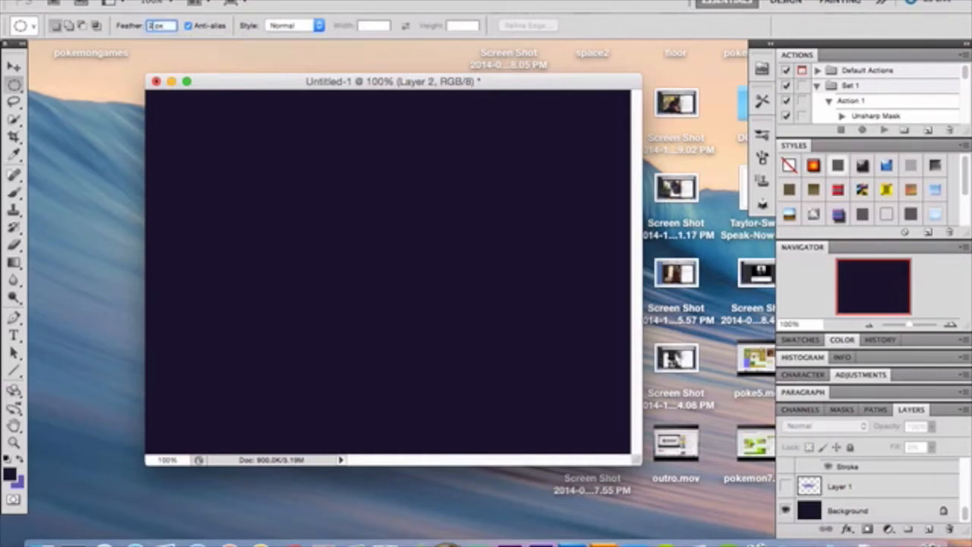
pyautogui.press('Return')
pyautogui.moveTo(235, 185); pyautogui.dragTo(588, 300)
pyautogui.moveTo(462, 249)
pyautogui.mouseDown()
pyautogui.moveTo(458, 263)
pyautogui.moveTo(450, 258)
pyautogui.mouseUp()
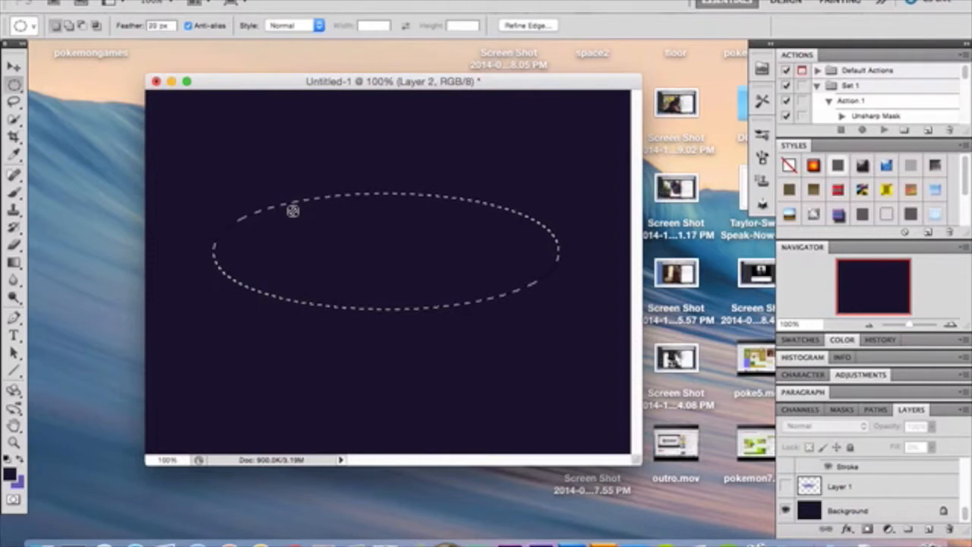
# Set the background color to hex 6d56b2 in the color picker.
pyautogui.click(841, 339)
pyautogui.click(799, 418)
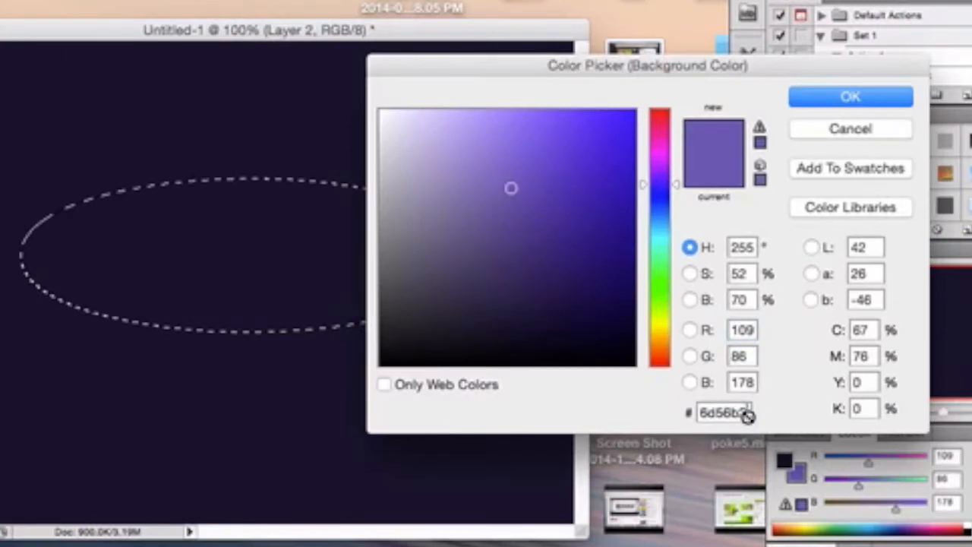
pyautogui.doubleClick(752, 372)
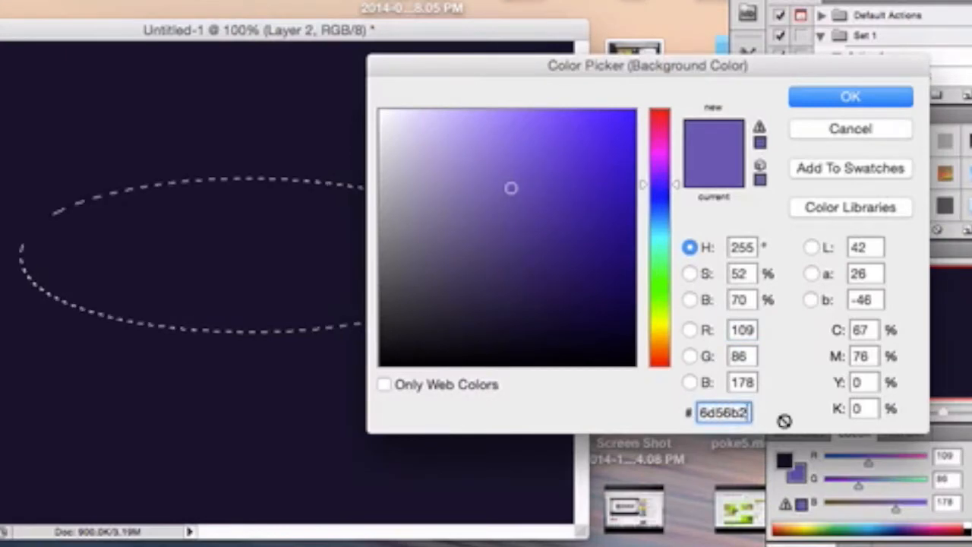
pyautogui.click(826, 95)
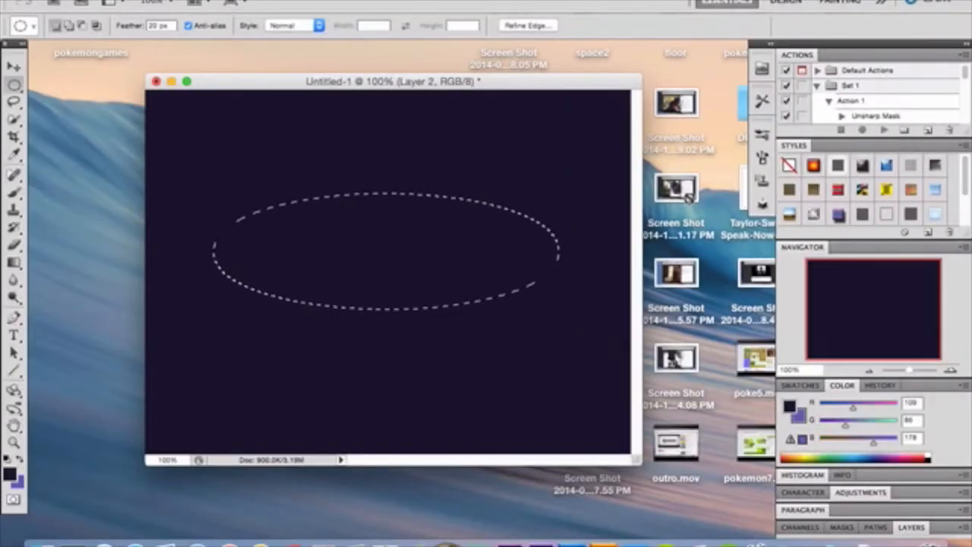
# Add a new empty layer directly above Layer 1 for the ellipse fill.
pyautogui.press('super+BackSpace')
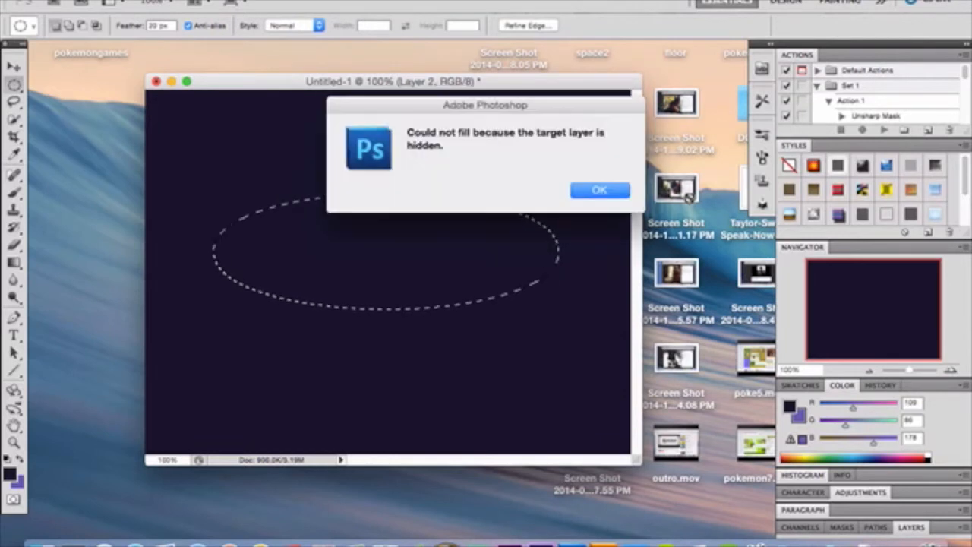
pyautogui.press('Return')
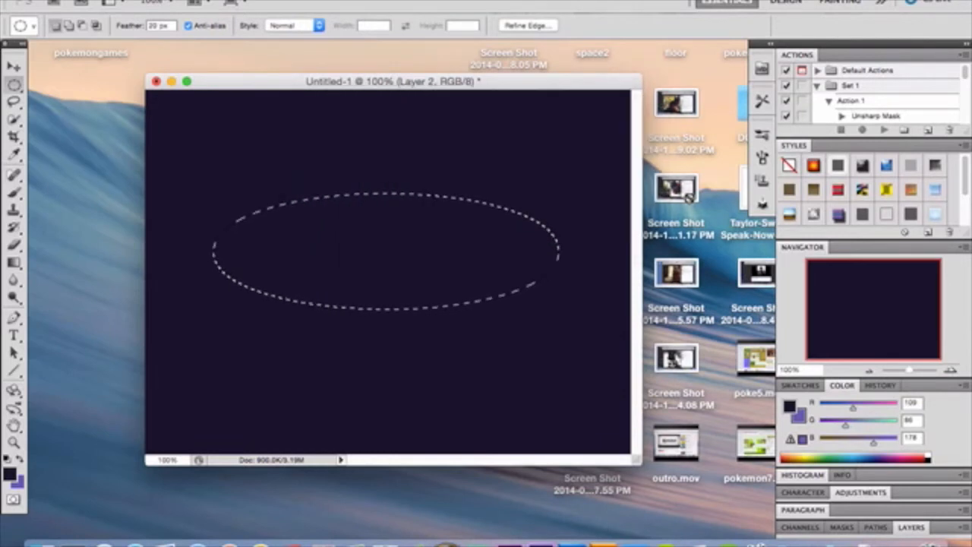
pyautogui.click(915, 527)
pyautogui.click(893, 484)
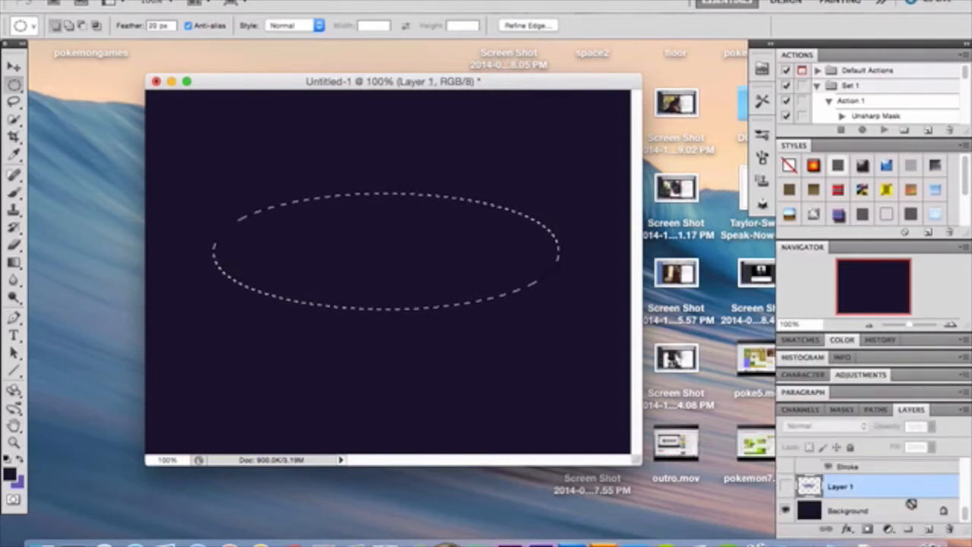
pyautogui.click(929, 528)
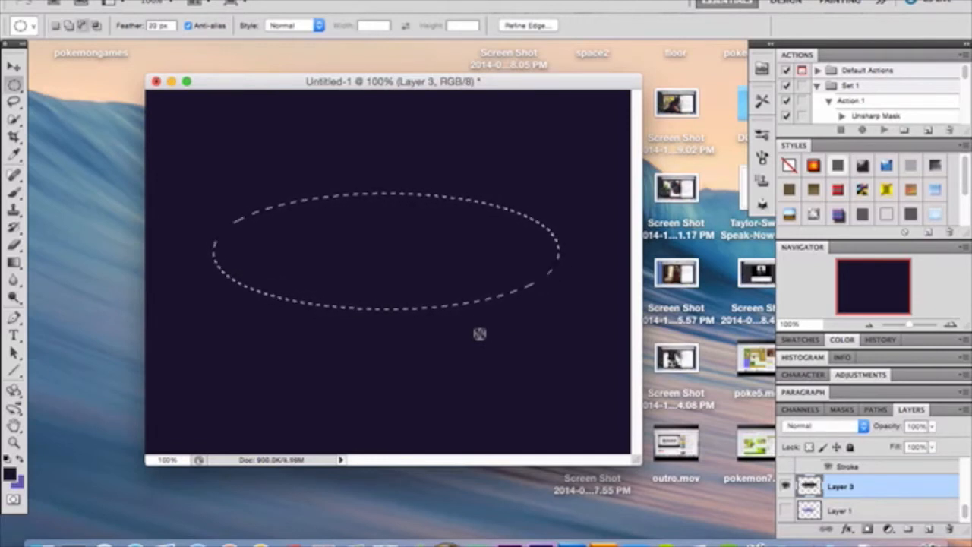
# Try filling the feathered ellipse with the purple background color, then undo the fill and clear the selection.
pyautogui.press('super+BackSpace')
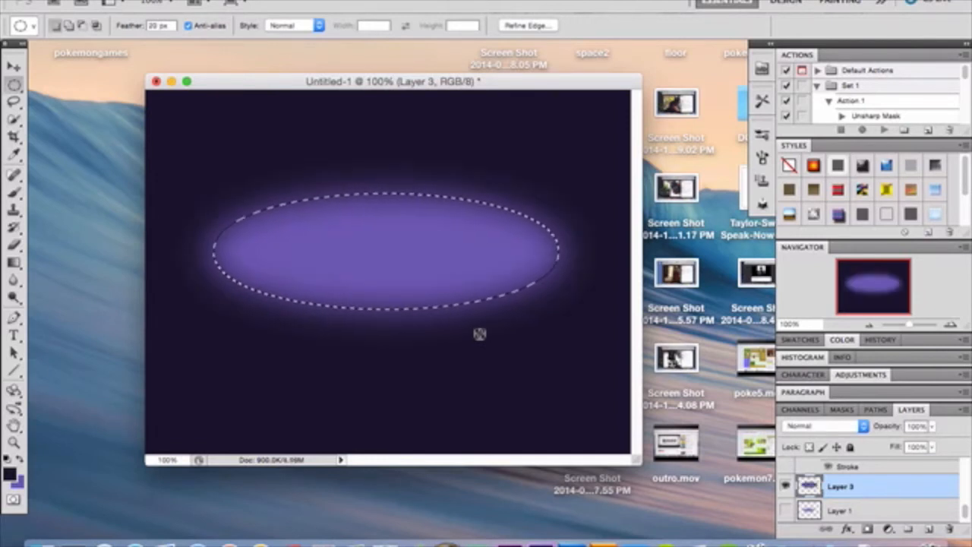
pyautogui.press('super+d')
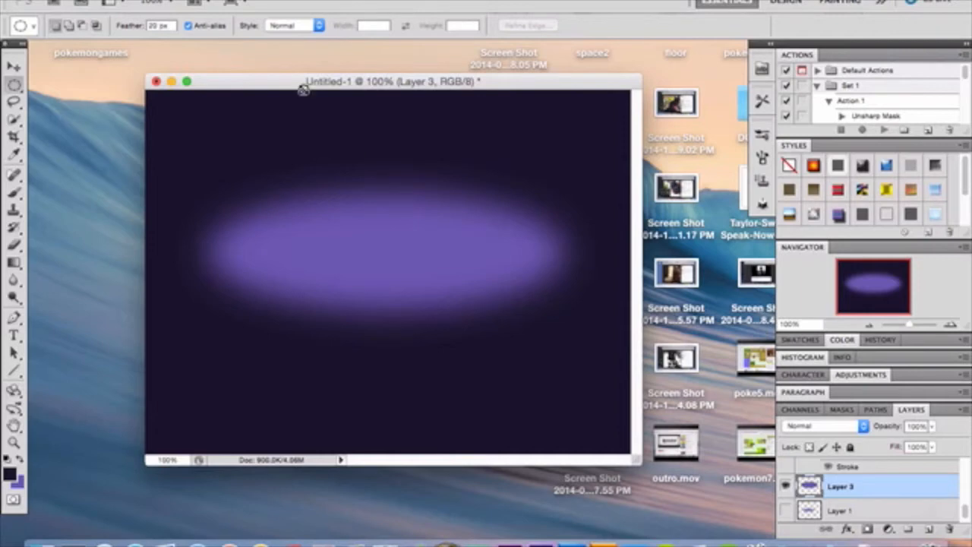
pyautogui.click(155, 1)
pyautogui.click(163, 25)
pyautogui.click(156, 1)
pyautogui.click(163, 25)
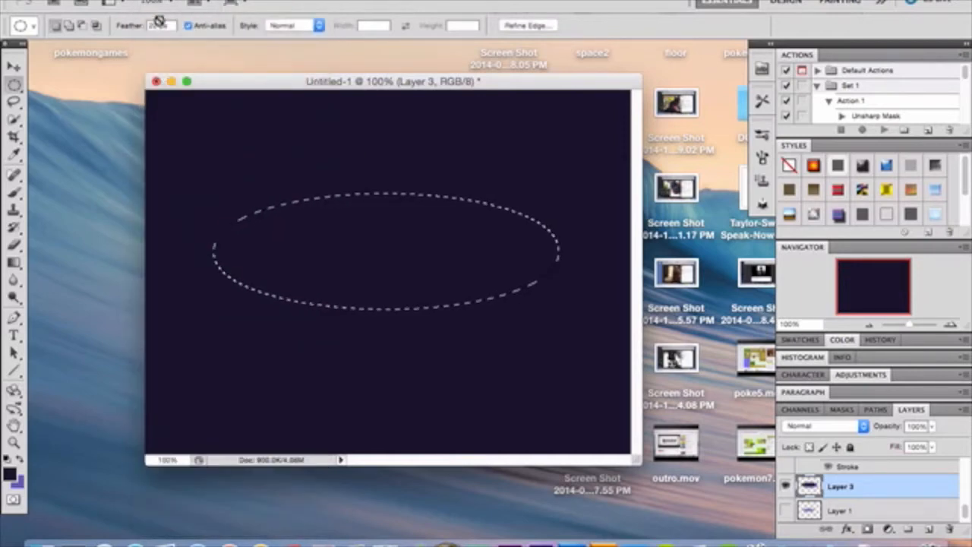
pyautogui.press('super+d')
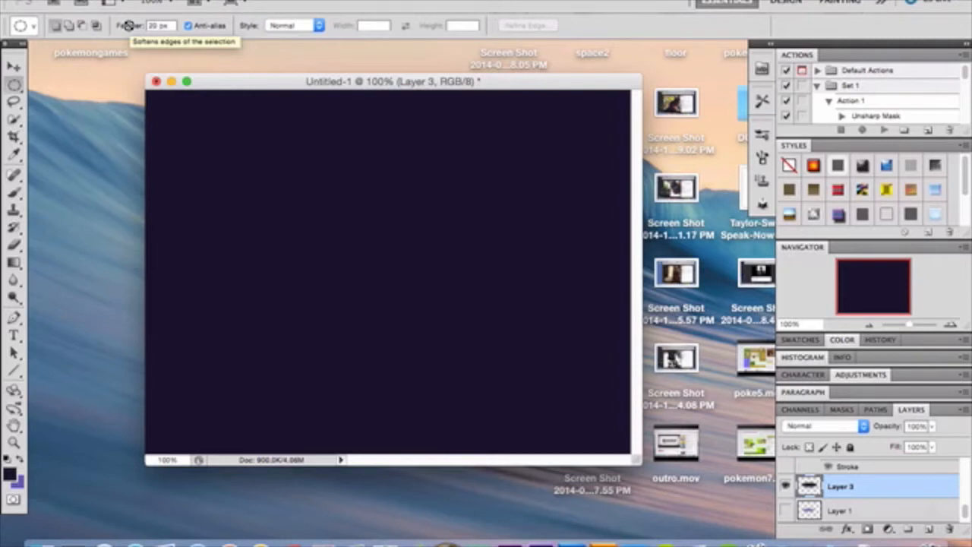
# With the feather set to 0 px, select a wide ellipse in mid-canvas, fill it with the purple background color and deselect.
pyautogui.moveTo(129, 25); pyautogui.dragTo(108, 26)
pyautogui.press('Return')
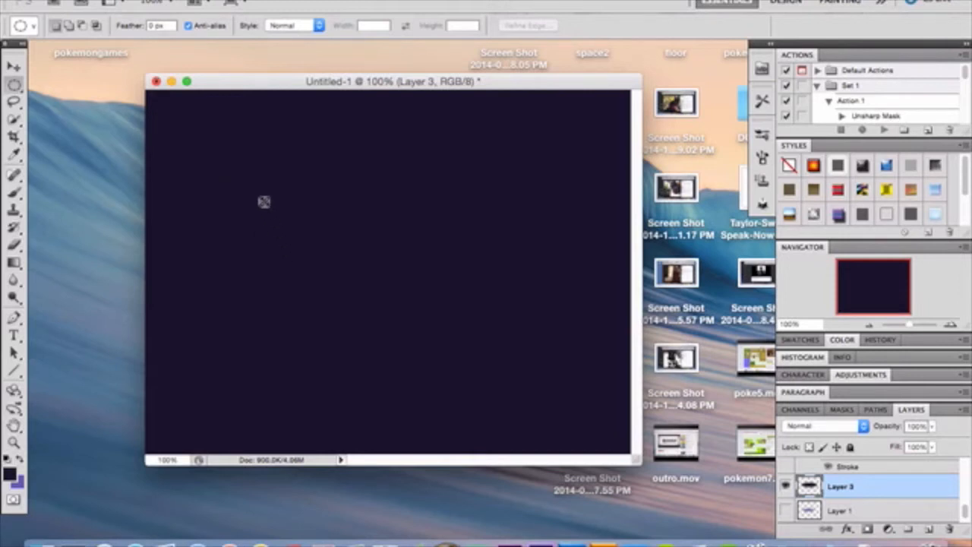
pyautogui.moveTo(259, 183); pyautogui.dragTo(583, 292)
pyautogui.moveTo(486, 265); pyautogui.dragTo(442, 275)
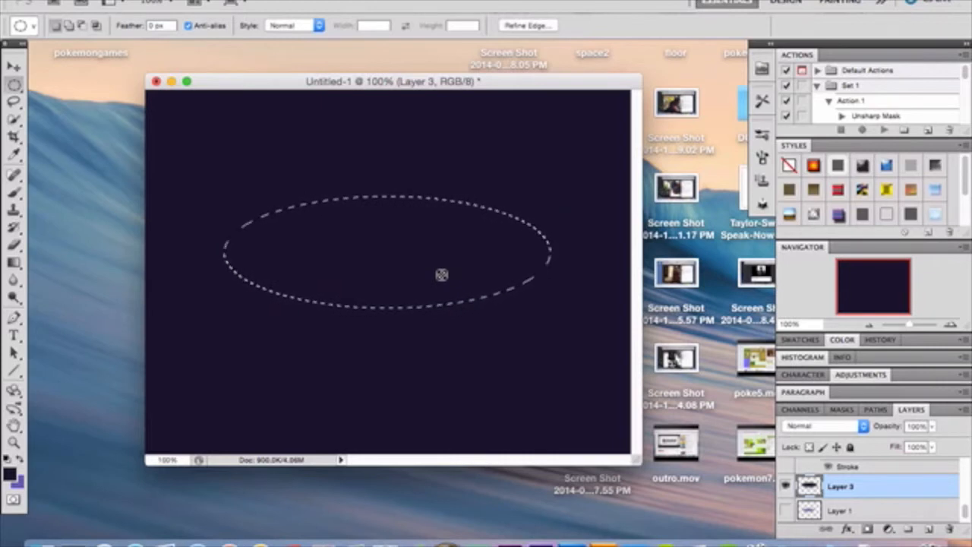
pyautogui.press('super+BackSpace')
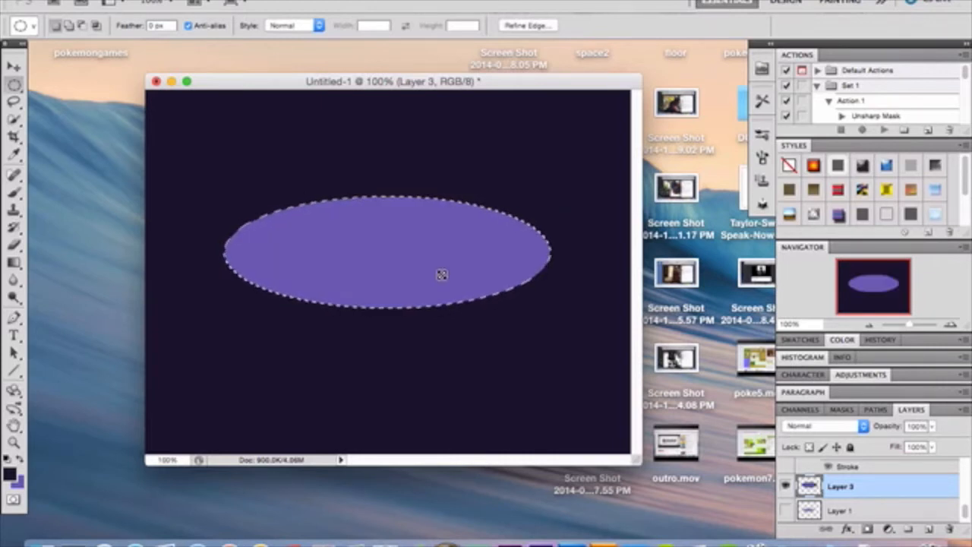
pyautogui.press('super+d')
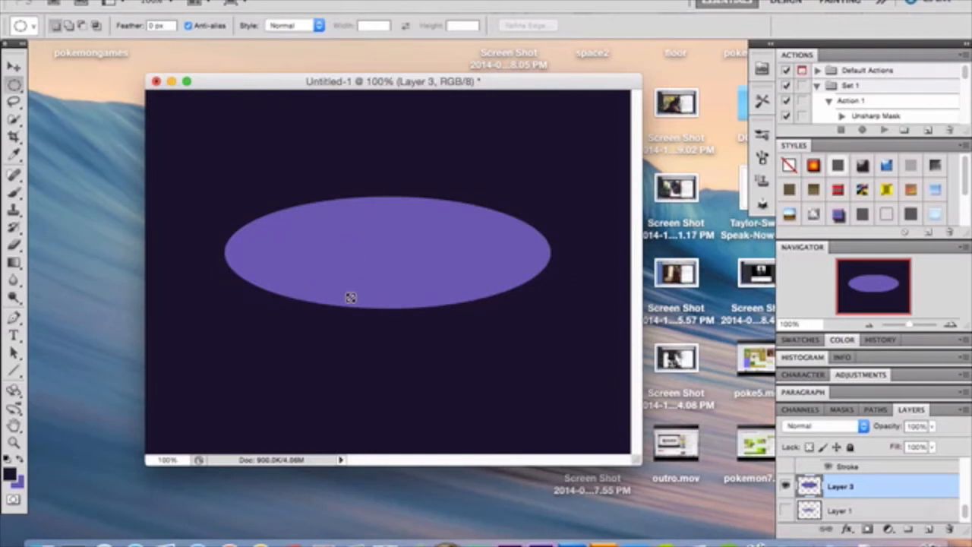
# Apply a Gaussian Blur with a radius of 28.0 pixels to the purple ellipse.
pyautogui.click(319, 2)
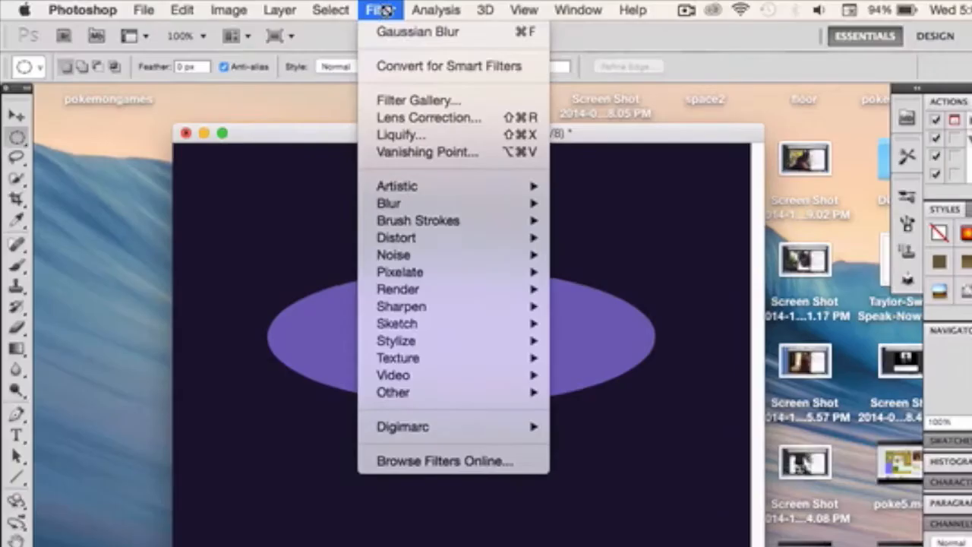
pyautogui.moveTo(446, 202)
pyautogui.click(559, 272)
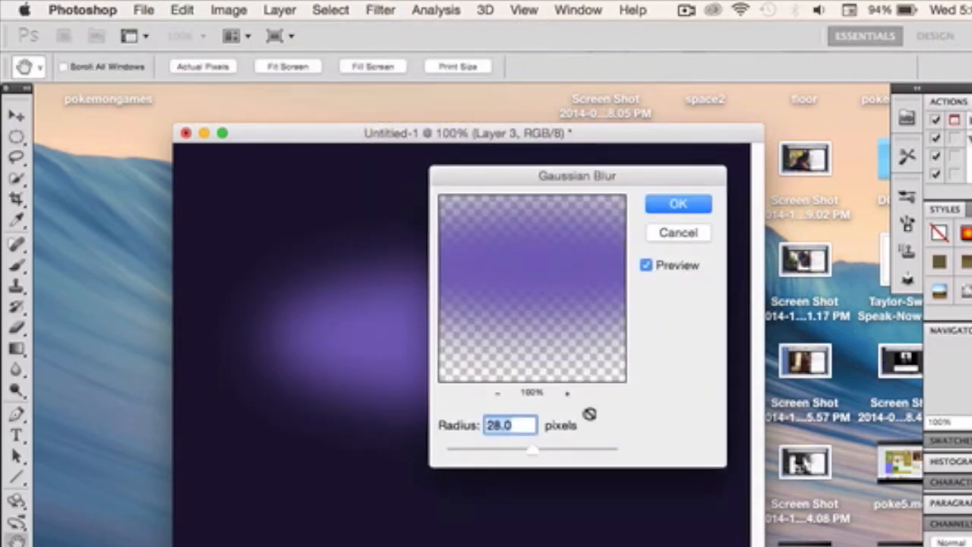
pyautogui.click(651, 207)
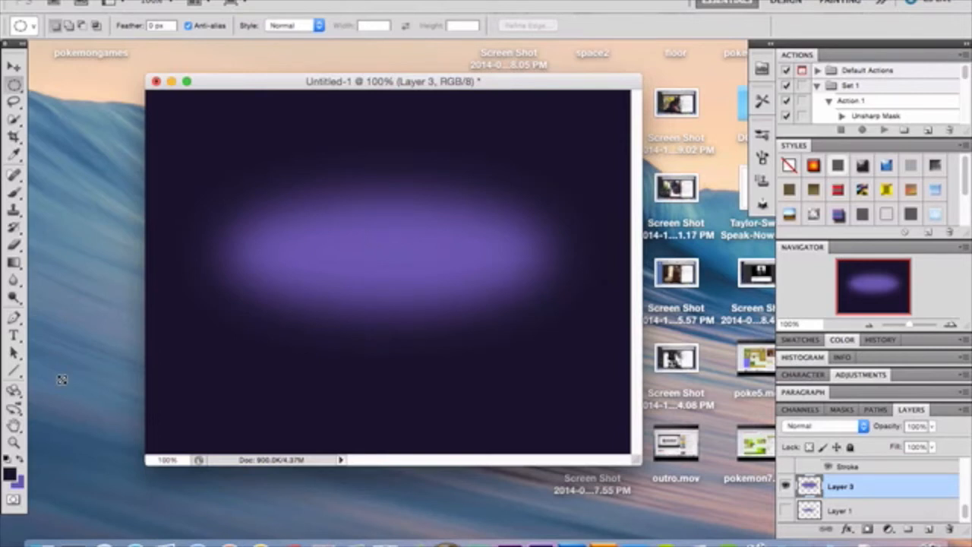
# Add the letter J in 72 pt Arial Black over the left part of the purple glow.
pyautogui.click(15, 335)
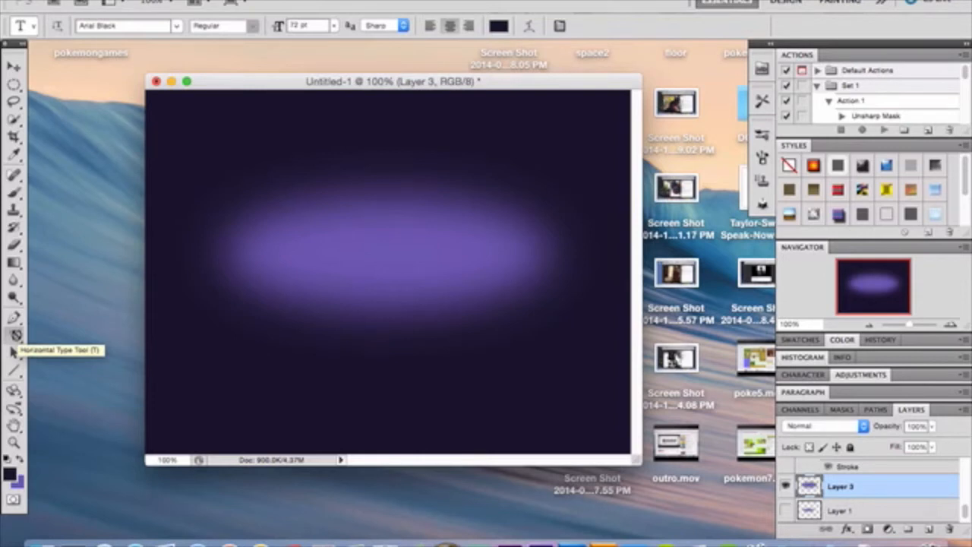
pyautogui.click(280, 255)
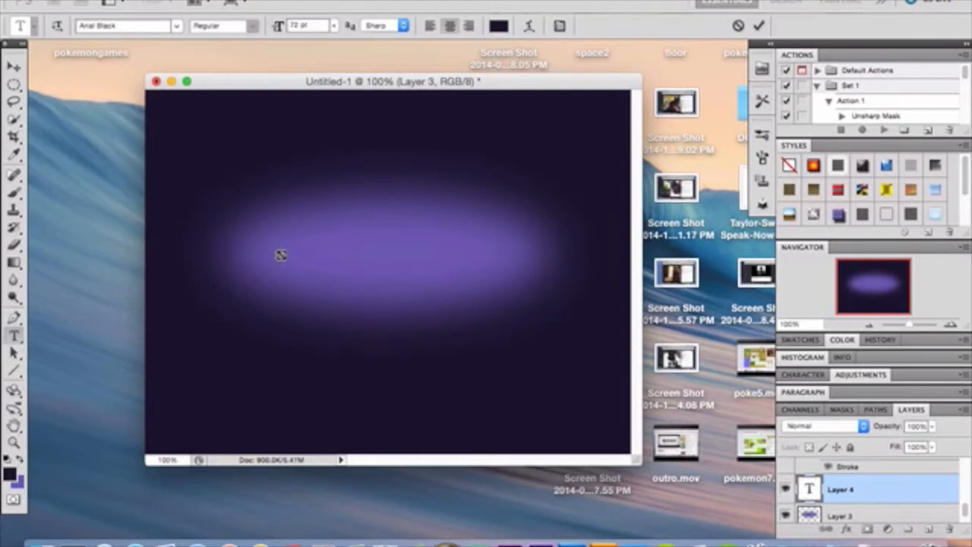
pyautogui.write('J')
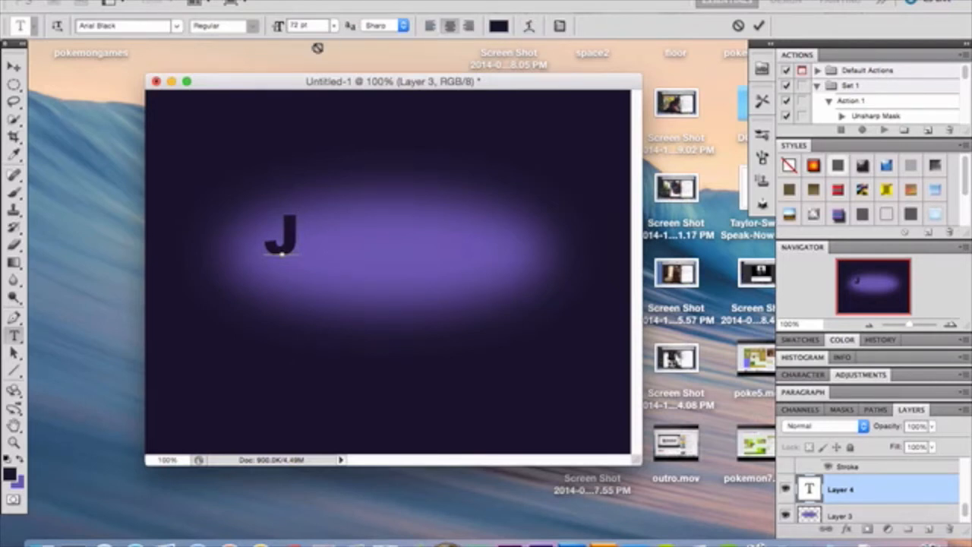
pyautogui.click(14, 66)
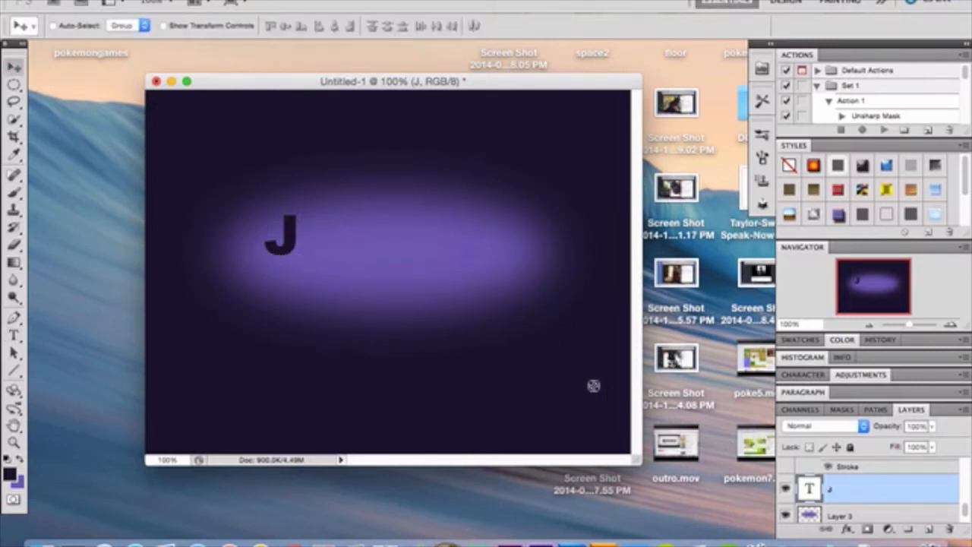
# Nudge the letter J slightly downward with Free Transform and apply the change.
pyautogui.press('super+t')
pyautogui.press('Down')
pyautogui.press('Down')
pyautogui.press('Down')
pyautogui.press('Down')
pyautogui.press('Down')
pyautogui.press('Down')
pyautogui.press('Down')
pyautogui.press('Down')
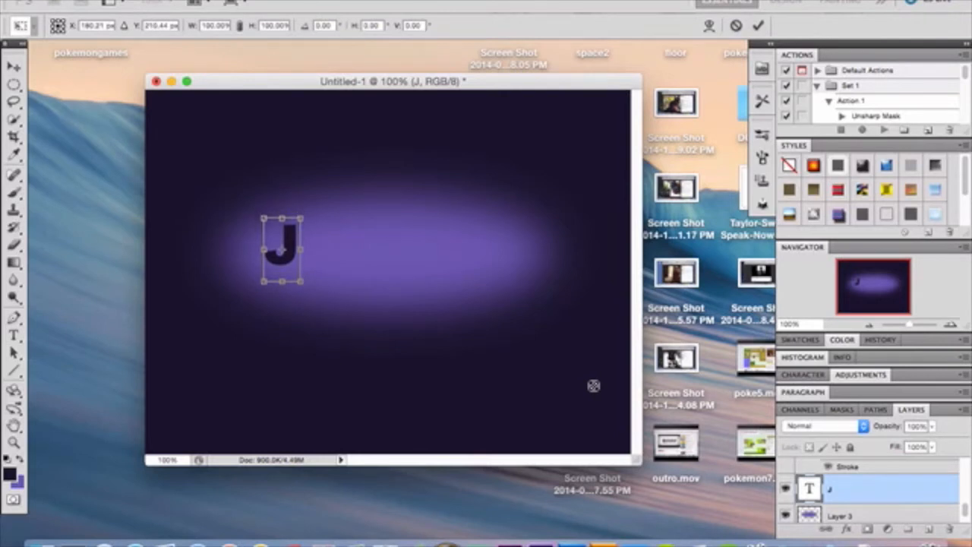
pyautogui.press('Return')
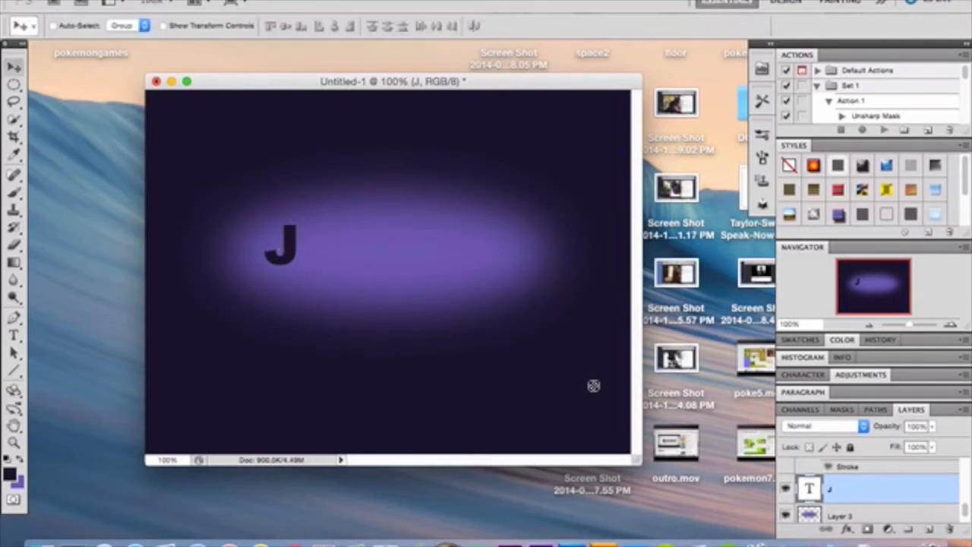
# Paste the copied layer style onto the letter J's text layer.
pyautogui.rightClick(881, 492)
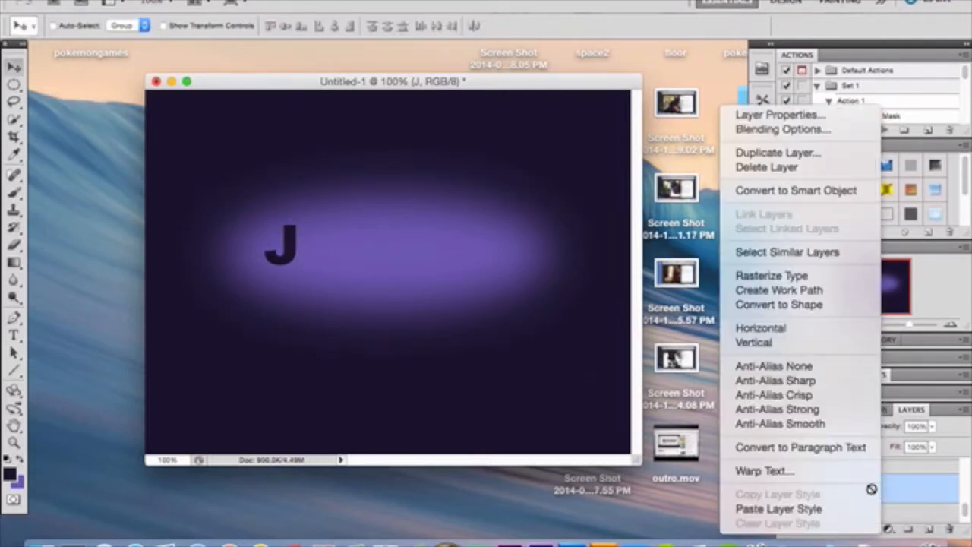
pyautogui.click(814, 514)
pyautogui.doubleClick(879, 492)
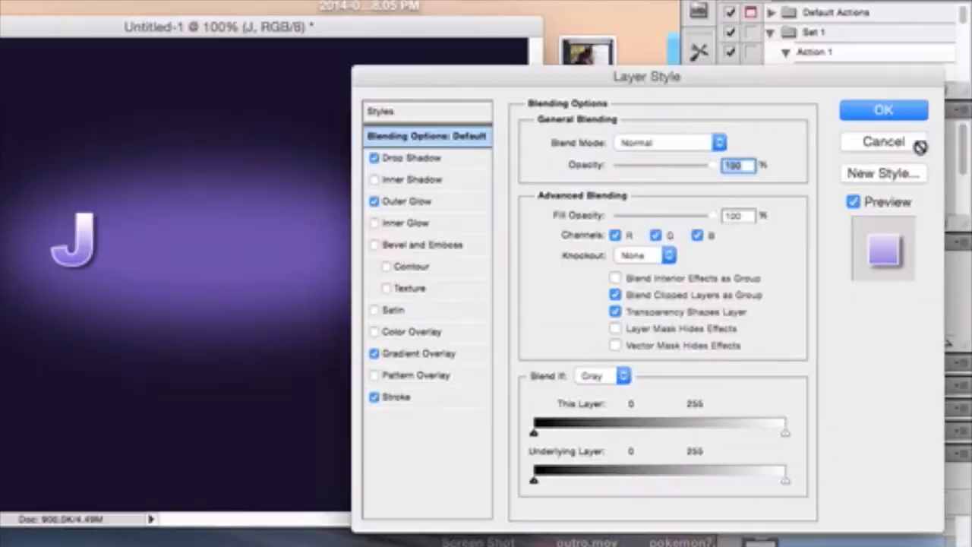
pyautogui.click(918, 145)
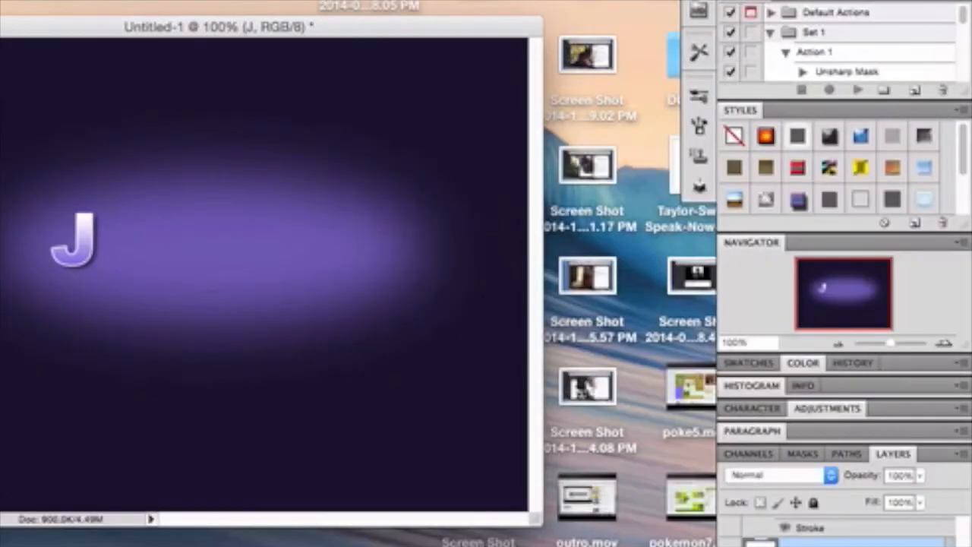
# Hide the J layer and examine its Drop Shadow and Outer Glow settings, including the glow color.
pyautogui.click(730, 545)
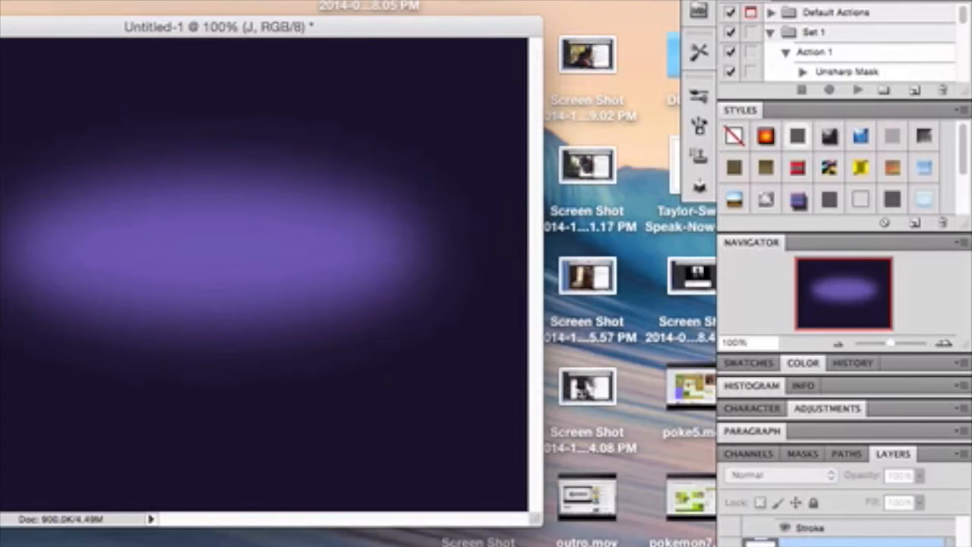
pyautogui.doubleClick(873, 543)
pyautogui.click(432, 158)
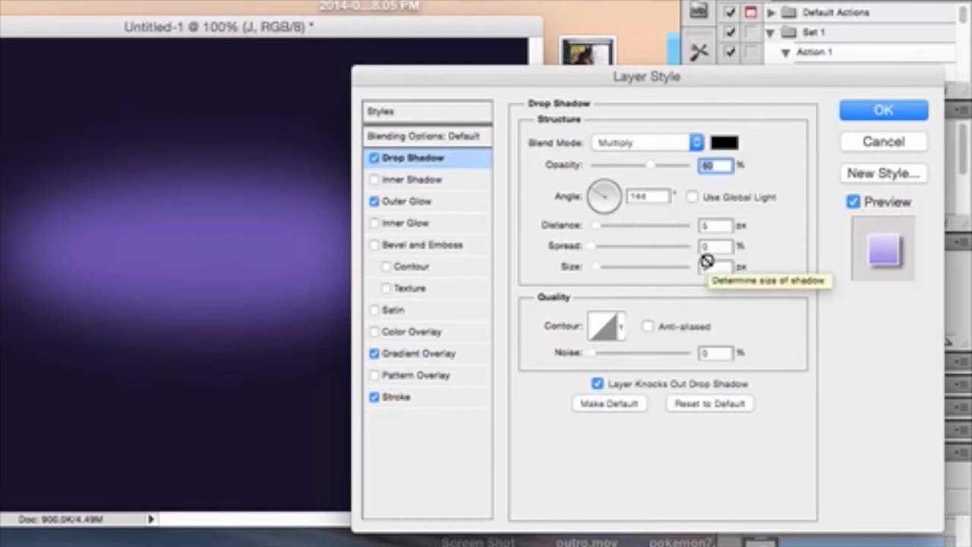
pyautogui.click(437, 201)
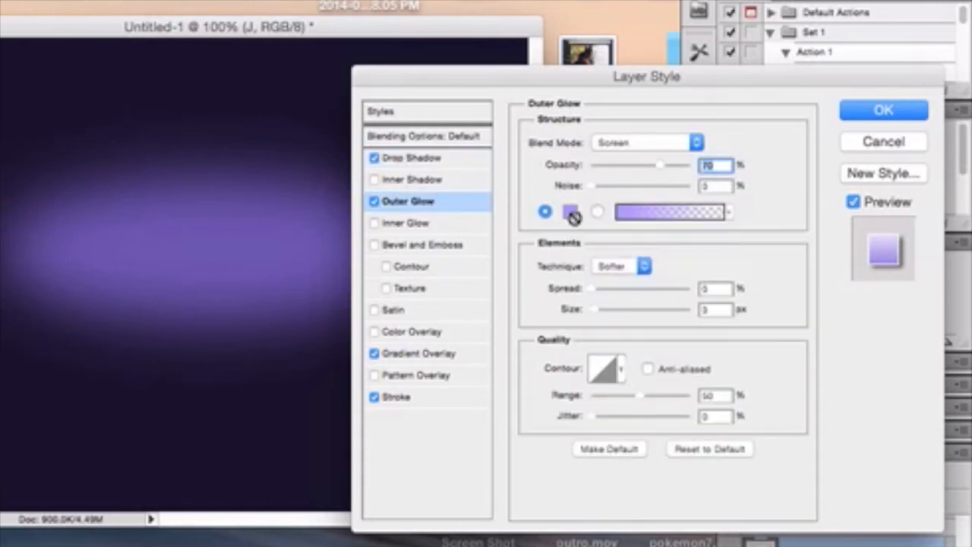
pyautogui.click(571, 212)
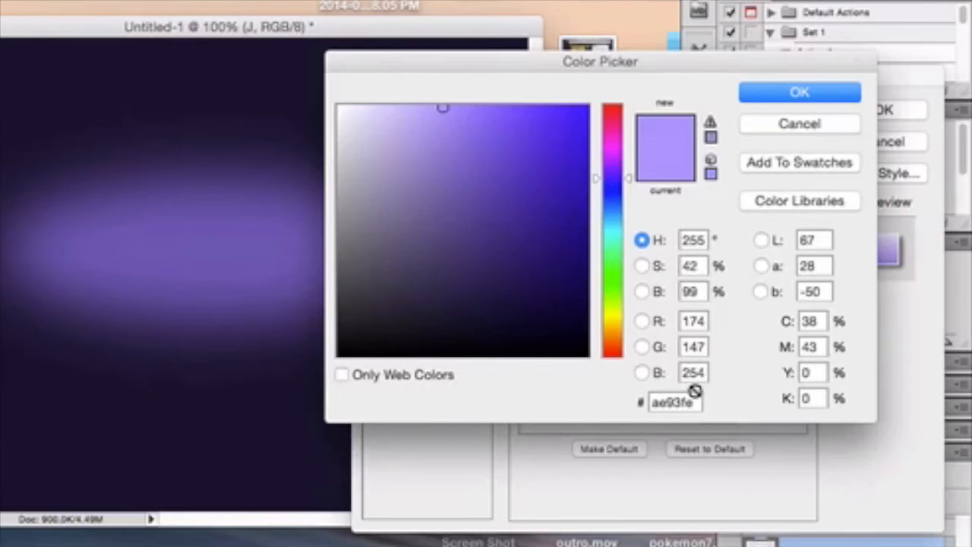
pyautogui.click(794, 94)
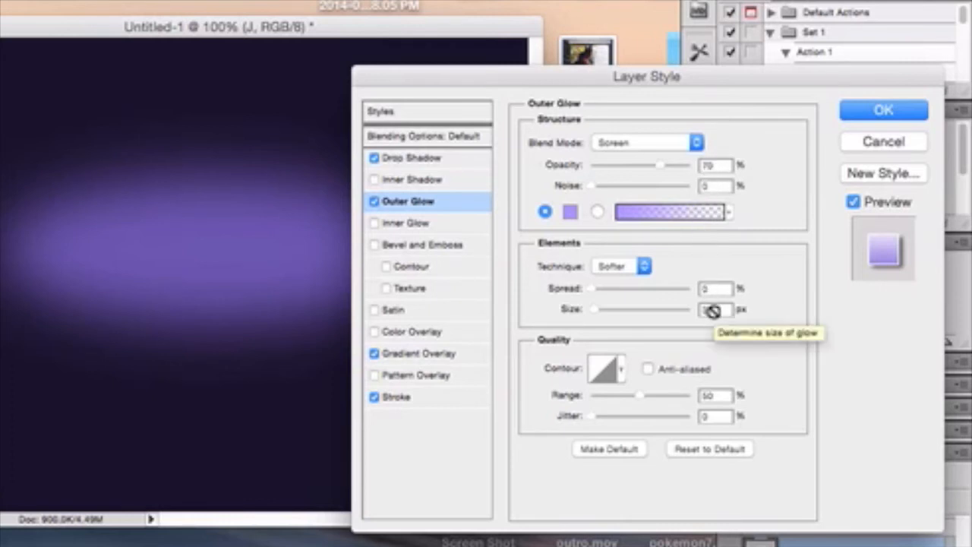
# Examine the J layer's Gradient Overlay, including the color of the gradient's first stop, and its Stroke settings.
pyautogui.click(431, 353)
pyautogui.click(632, 187)
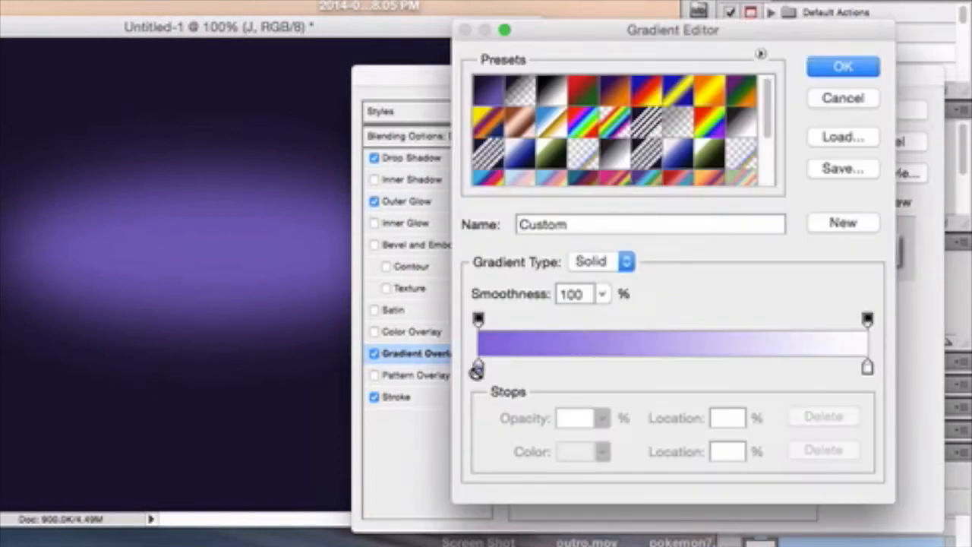
pyautogui.click(476, 370)
pyautogui.click(575, 452)
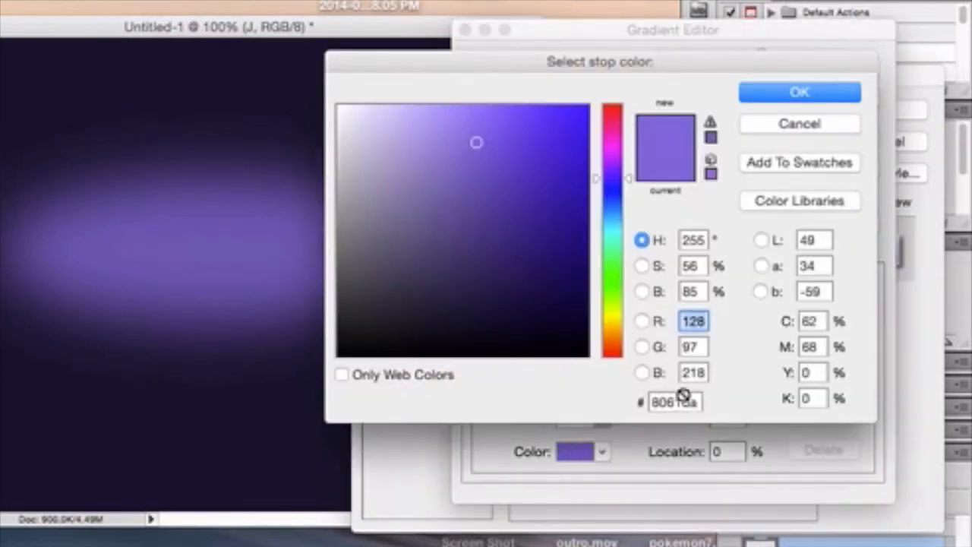
pyautogui.click(817, 92)
pyautogui.click(835, 68)
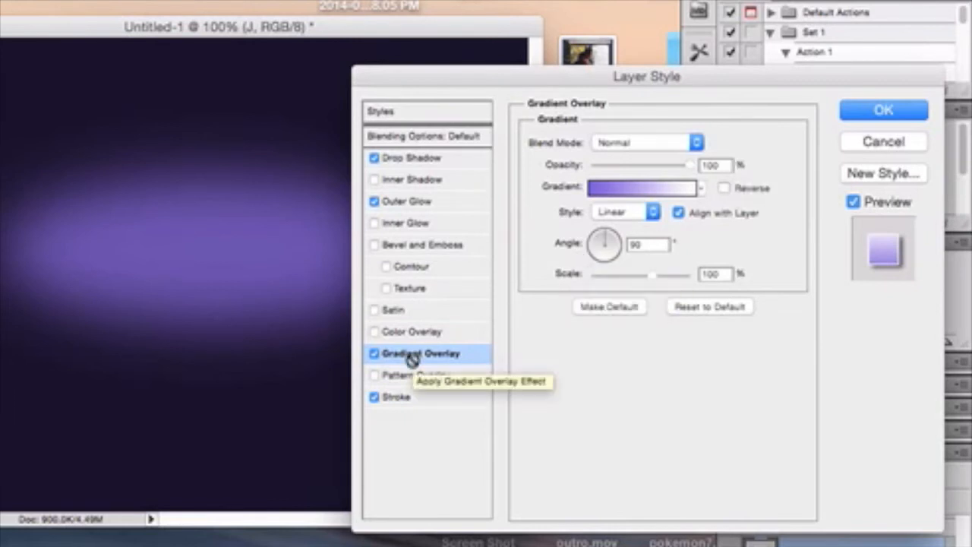
pyautogui.click(403, 398)
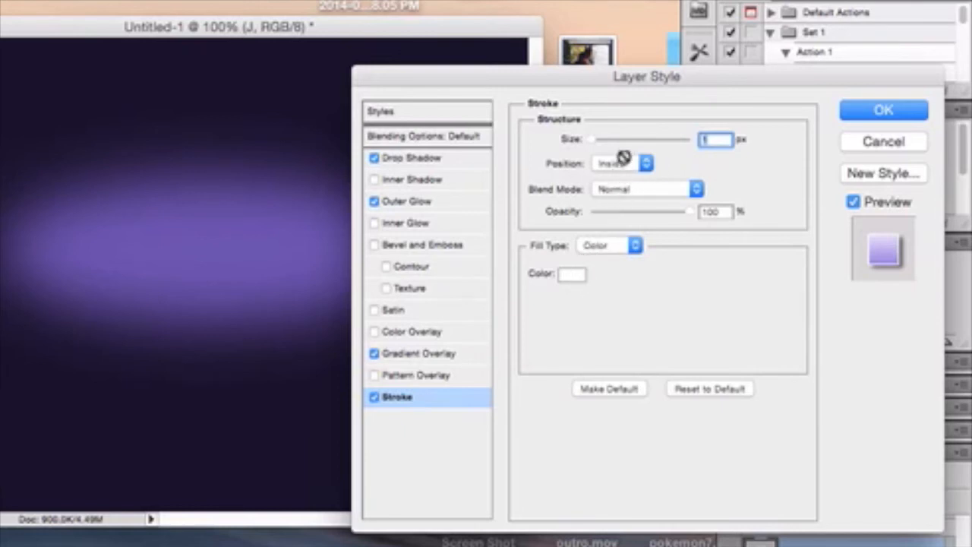
pyautogui.click(846, 114)
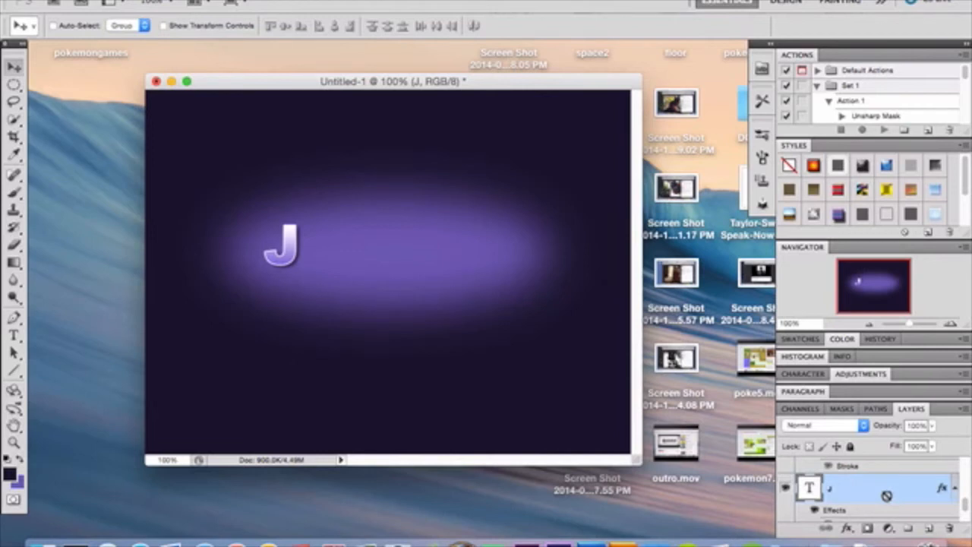
# Delete the newly styled J layer and show the hidden letter layers d, e, z, z, a and J that spell Jazzed.
pyautogui.press('Delete')
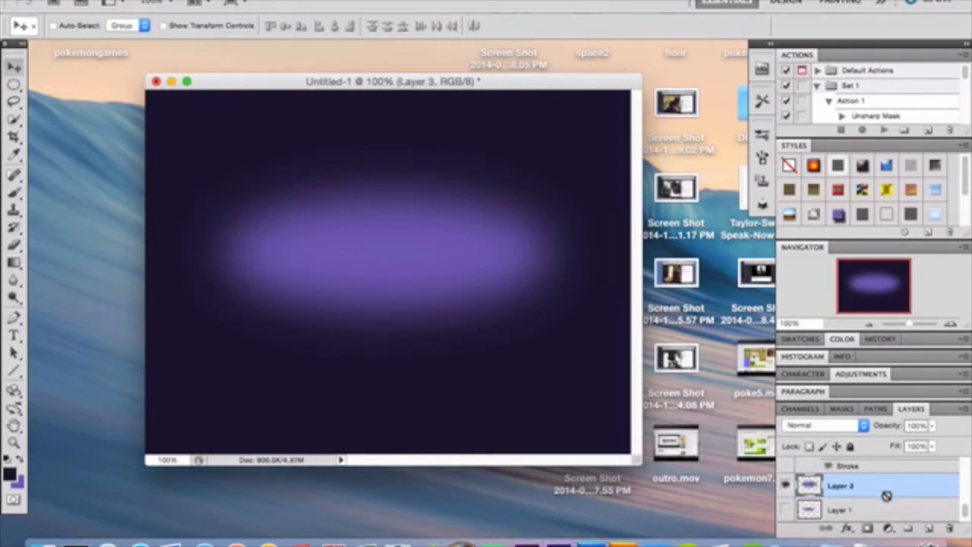
pyautogui.scroll(1, 886, 495)
pyautogui.scroll(2, 787, 501)
pyautogui.scroll(-2, 788, 502)
pyautogui.click(787, 498)
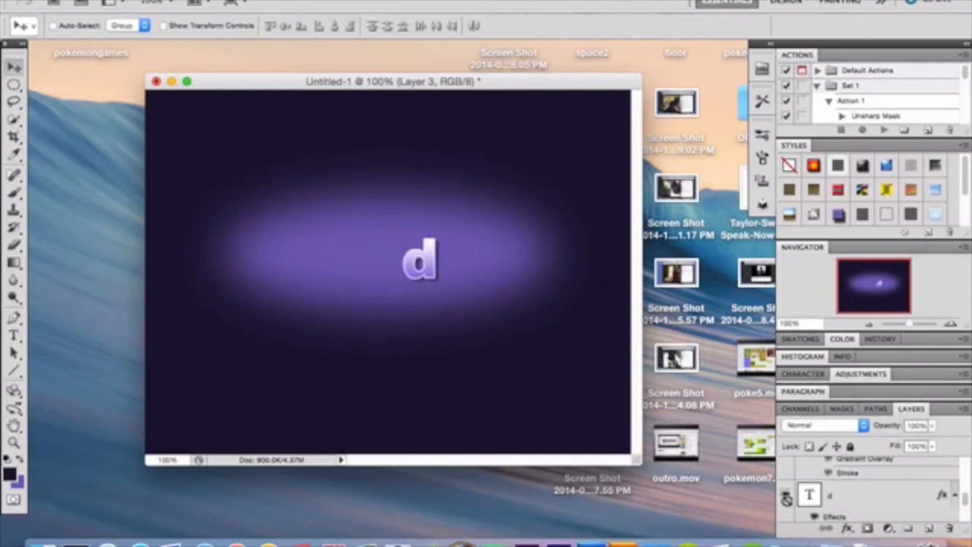
pyautogui.scroll(2, 787, 497)
pyautogui.click(787, 509)
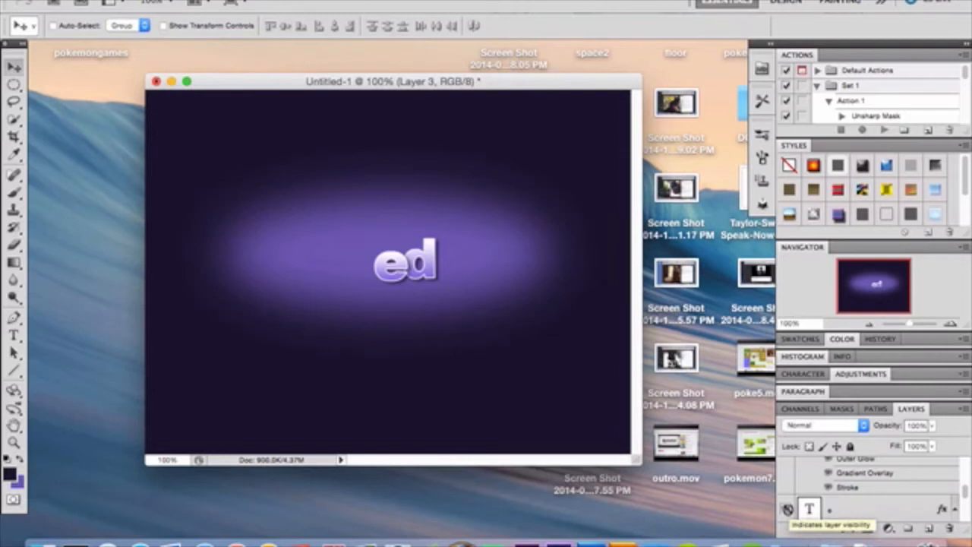
pyautogui.scroll(3, 787, 510)
pyautogui.click(788, 511)
pyautogui.scroll(3, 788, 510)
pyautogui.scroll(3, 787, 510)
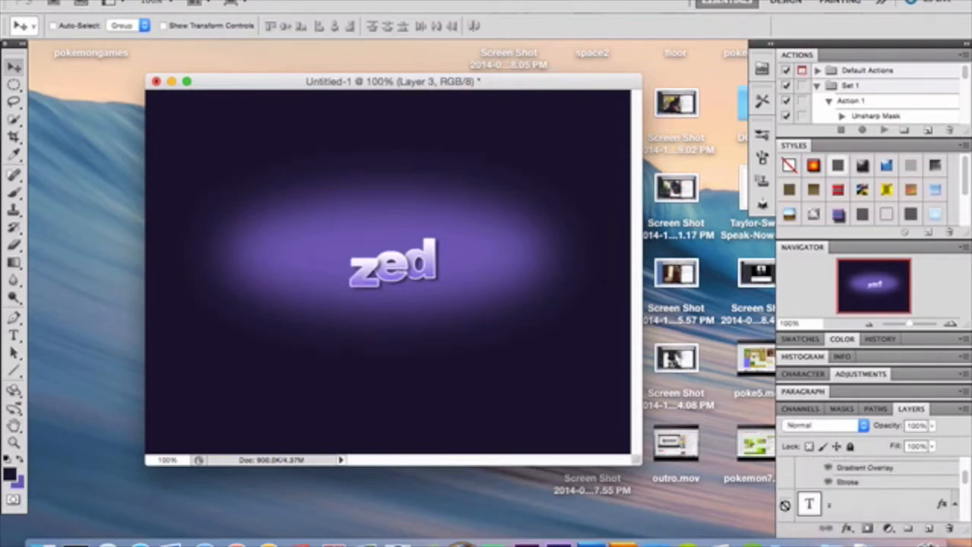
pyautogui.click(788, 471)
pyautogui.scroll(3, 788, 471)
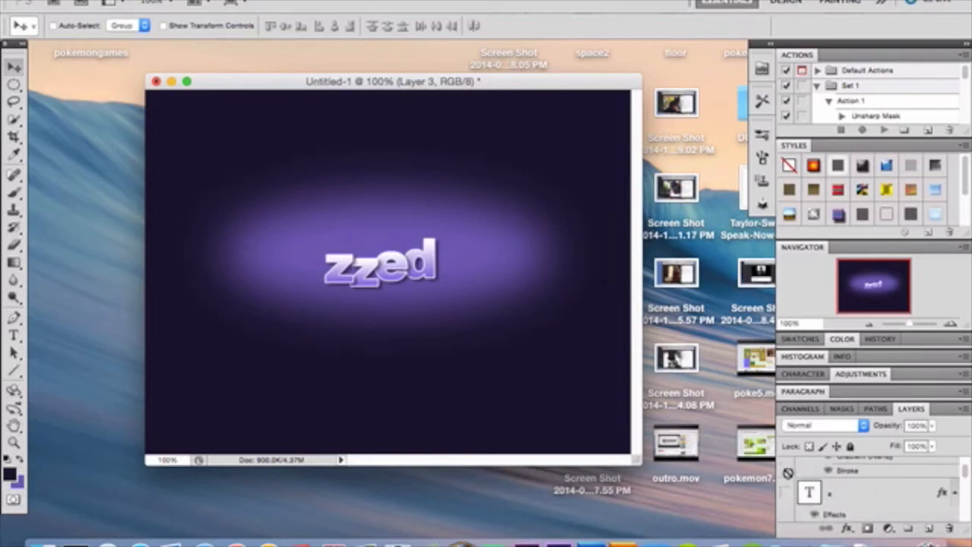
pyautogui.click(788, 494)
pyautogui.scroll(3, 788, 494)
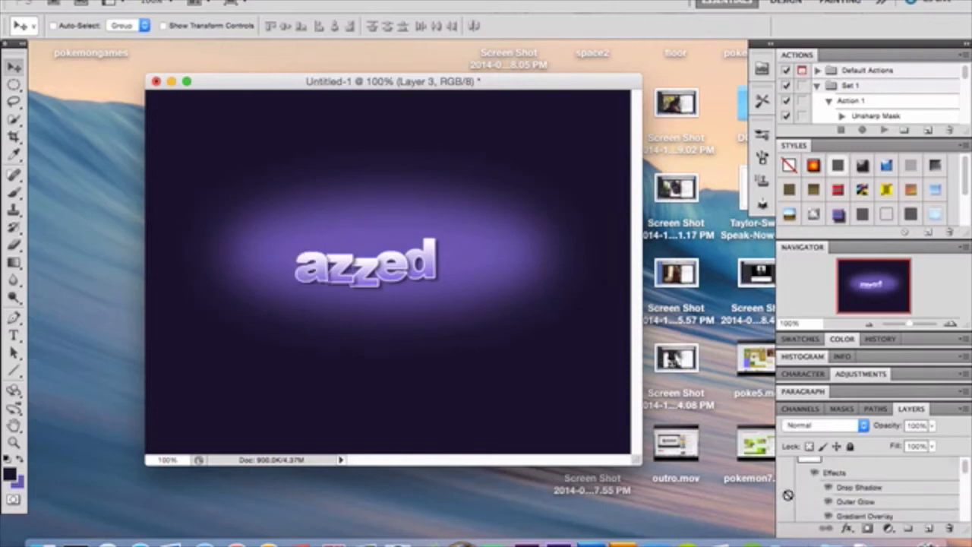
pyautogui.click(788, 469)
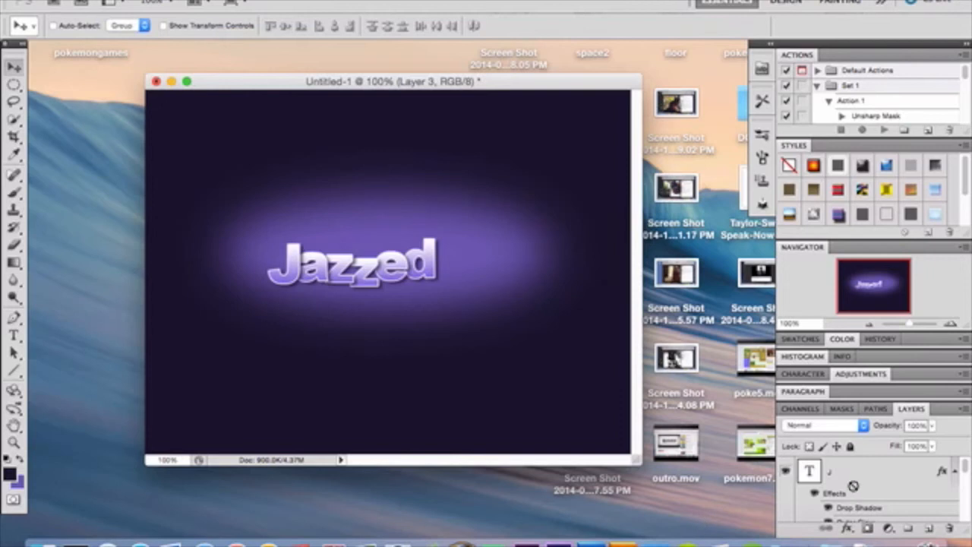
# Show the smaller purple glow on Layer 1 and delete Layer 3 with the large glow.
pyautogui.scroll(2, 853, 487)
pyautogui.scroll(-3, 853, 487)
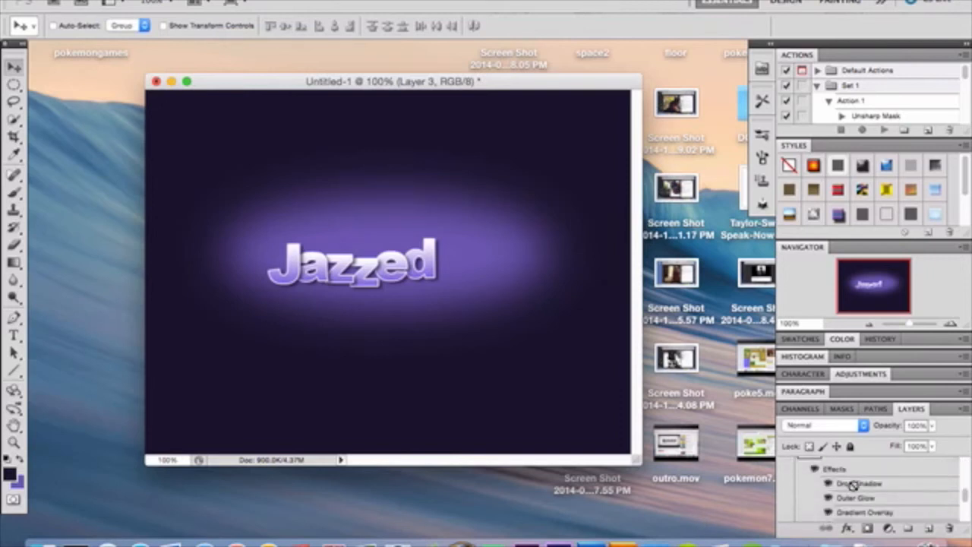
pyautogui.scroll(-5, 853, 487)
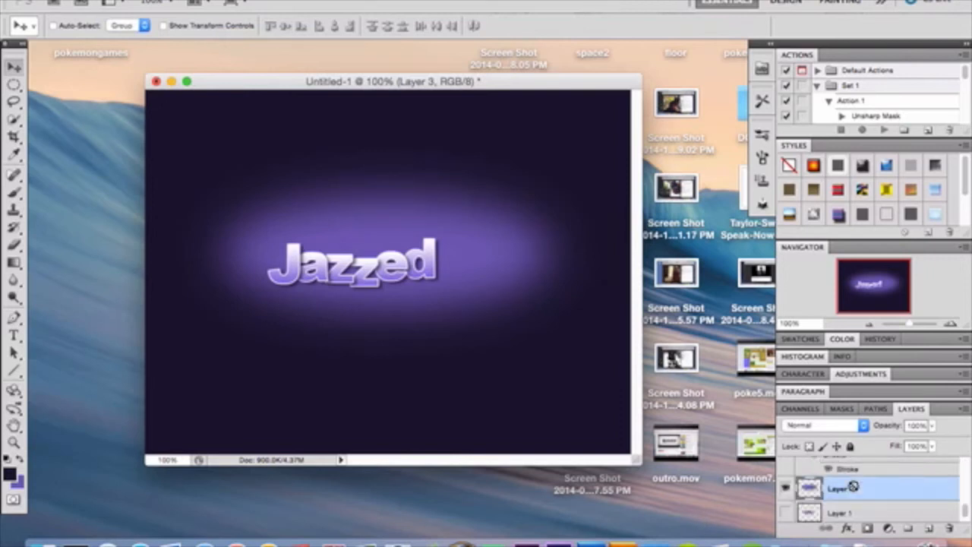
pyautogui.click(786, 513)
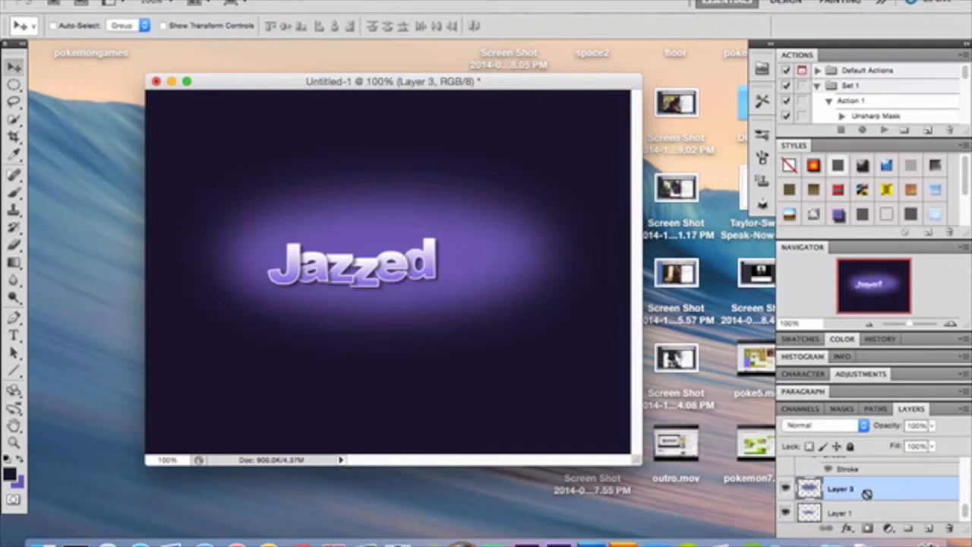
pyautogui.press('Delete')
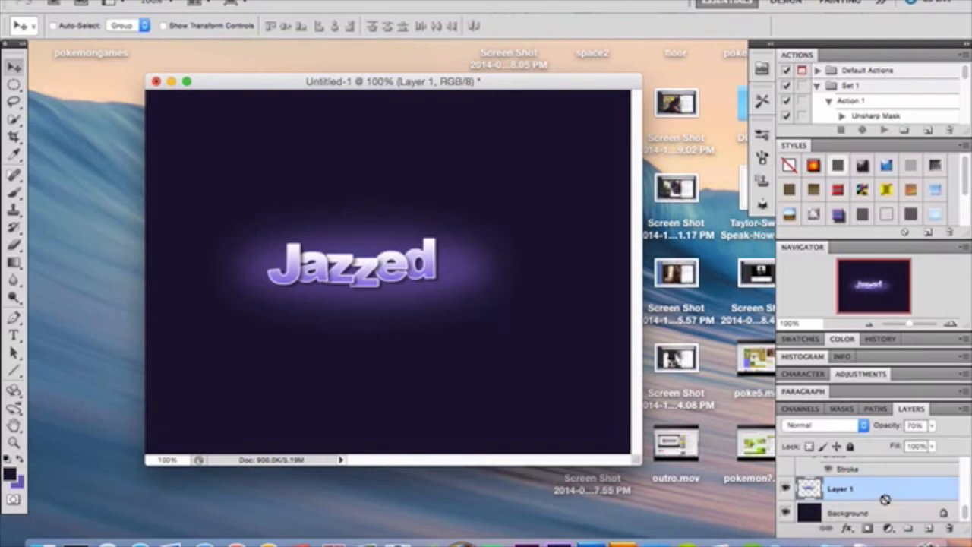
# Select Layer 2 and show its star outlines around the Jazzed text.
pyautogui.moveTo(885, 499)
pyautogui.mouseDown()
pyautogui.moveTo(702, 279)
pyautogui.moveTo(311, 230)
pyautogui.moveTo(322, 319)
pyautogui.moveTo(402, 304)
pyautogui.moveTo(838, 511)
pyautogui.mouseUp()
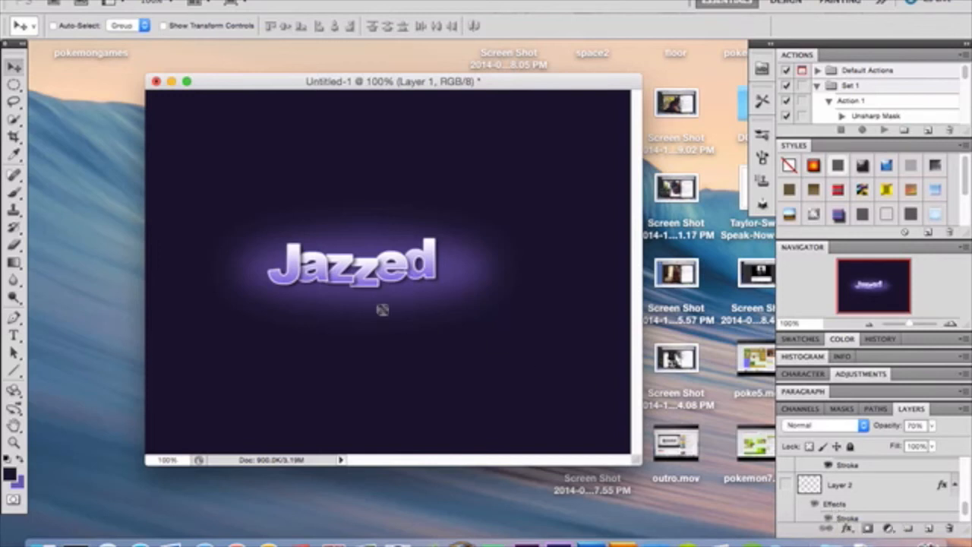
pyautogui.click(762, 156)
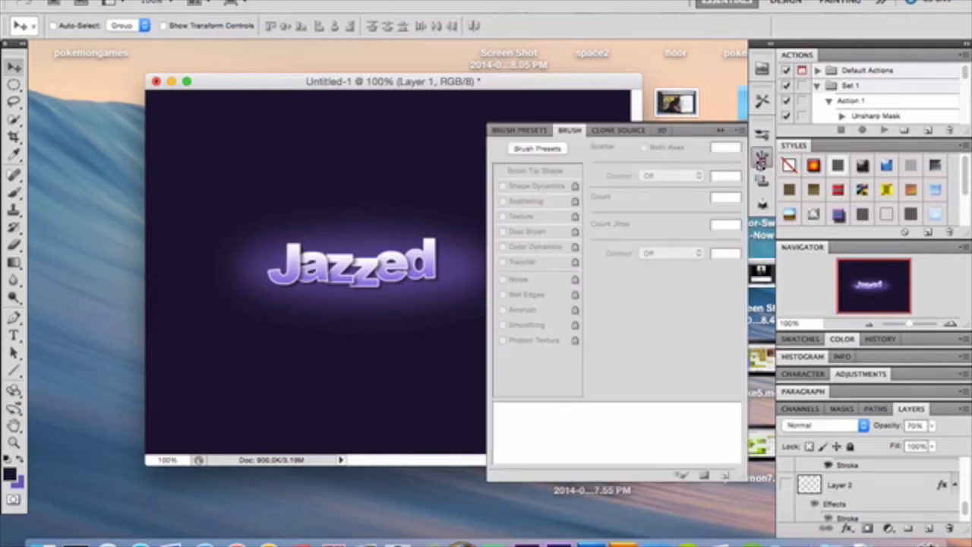
pyautogui.click(720, 131)
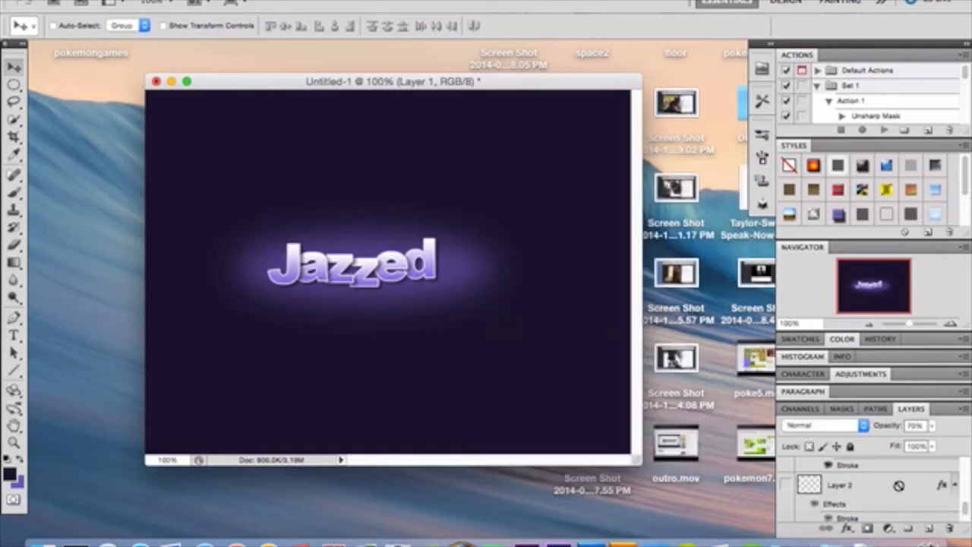
pyautogui.click(896, 486)
pyautogui.click(784, 477)
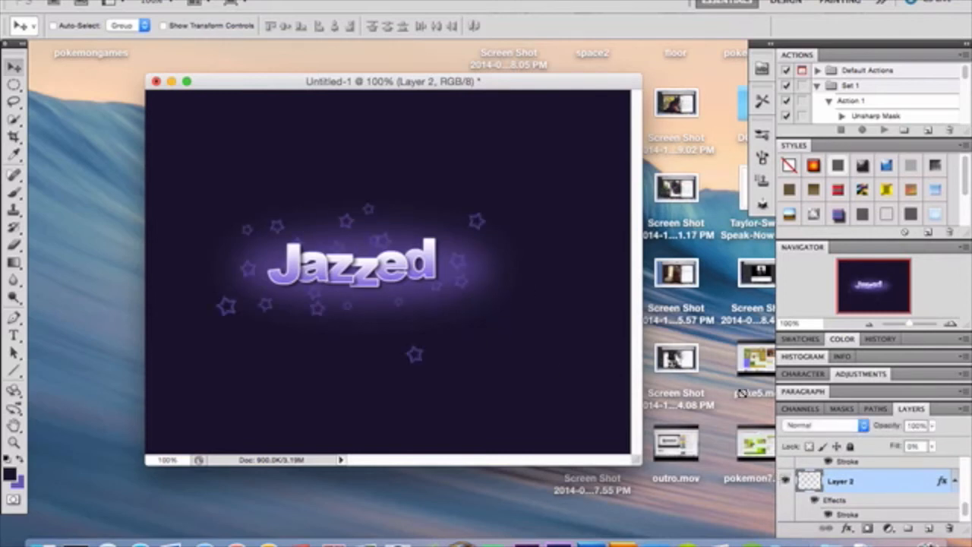
# Activate the Brush tool and find the star outline tip among the brush tip shapes in the brush settings.
pyautogui.click(762, 157)
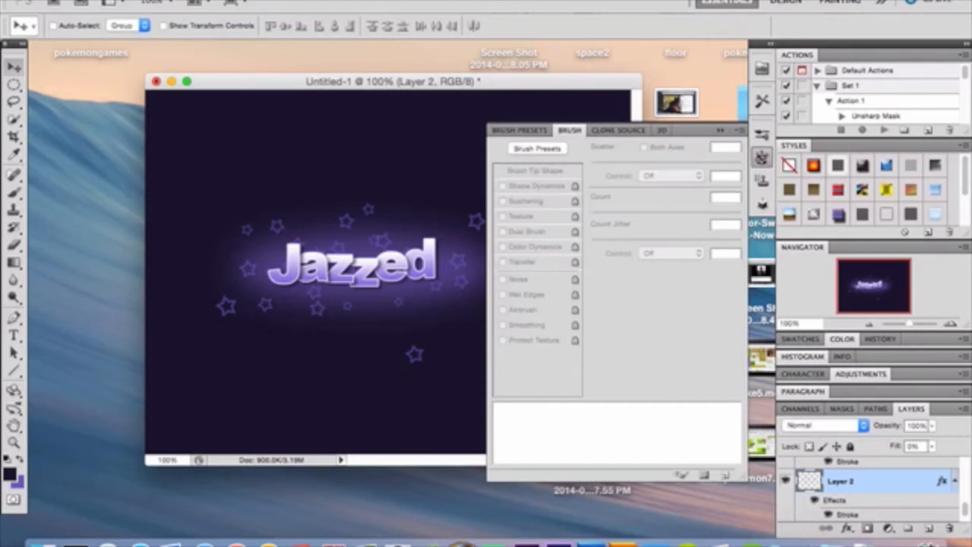
pyautogui.click(763, 157)
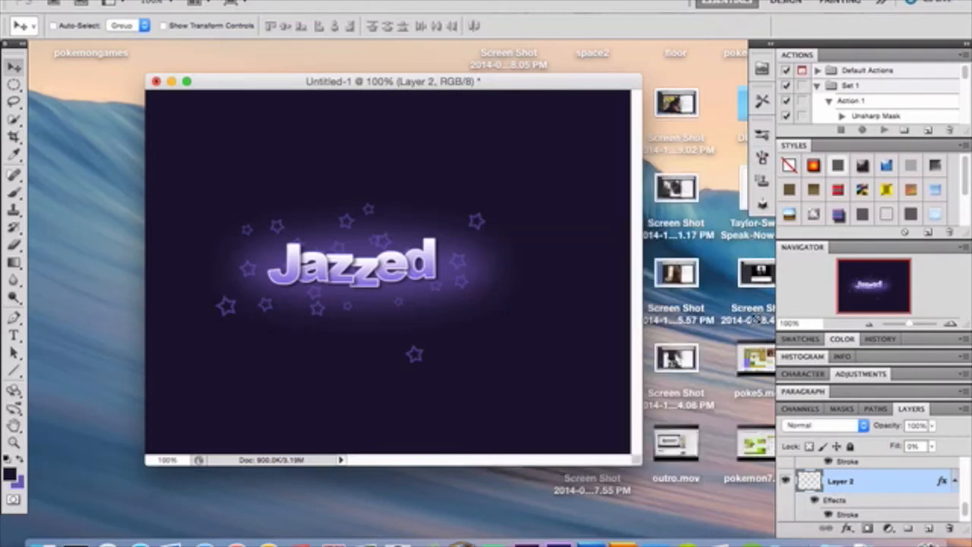
pyautogui.click(15, 192)
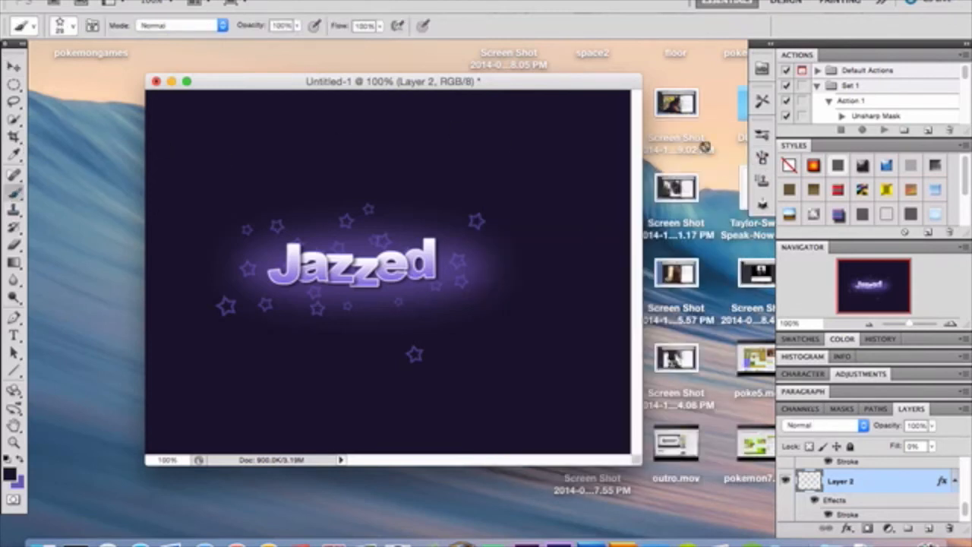
pyautogui.click(763, 158)
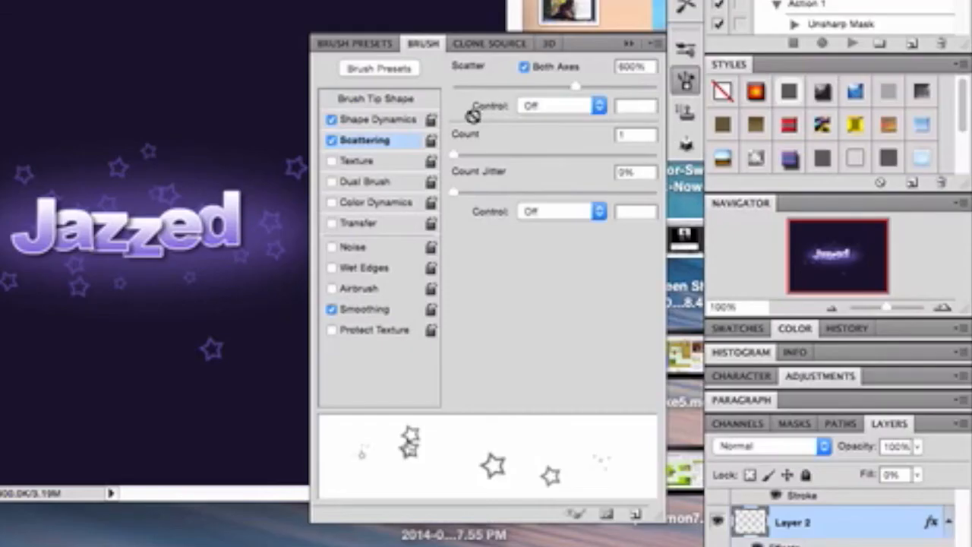
pyautogui.click(404, 97)
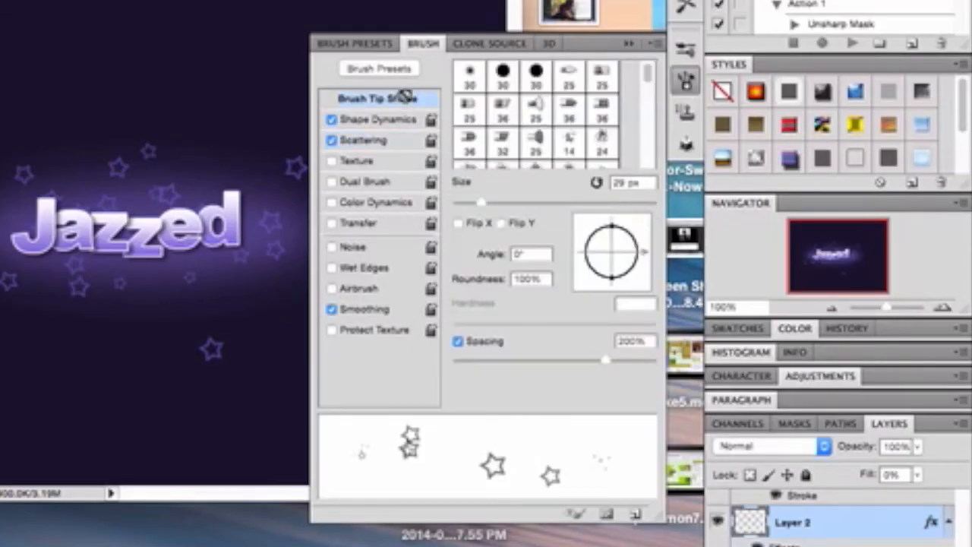
pyautogui.scroll(-3, 600, 138)
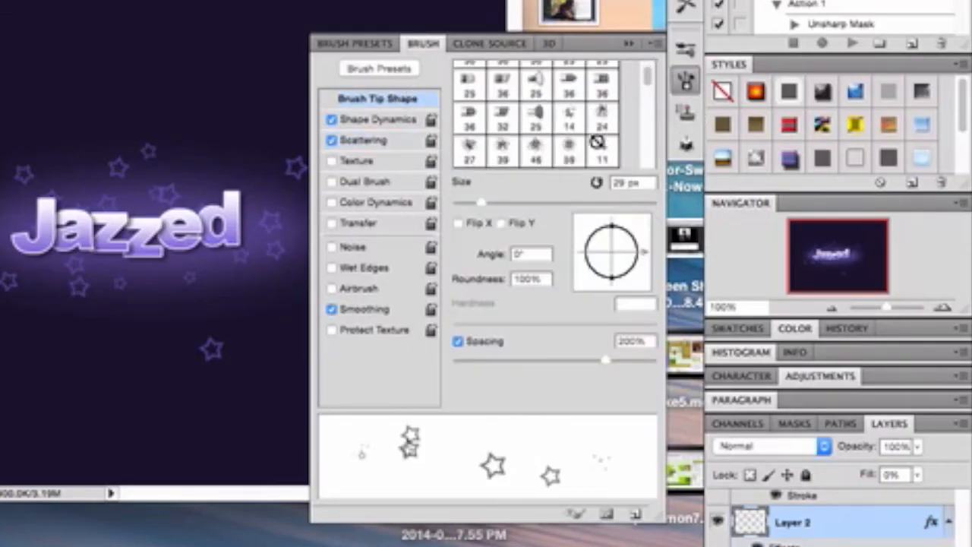
pyautogui.scroll(-1, 598, 141)
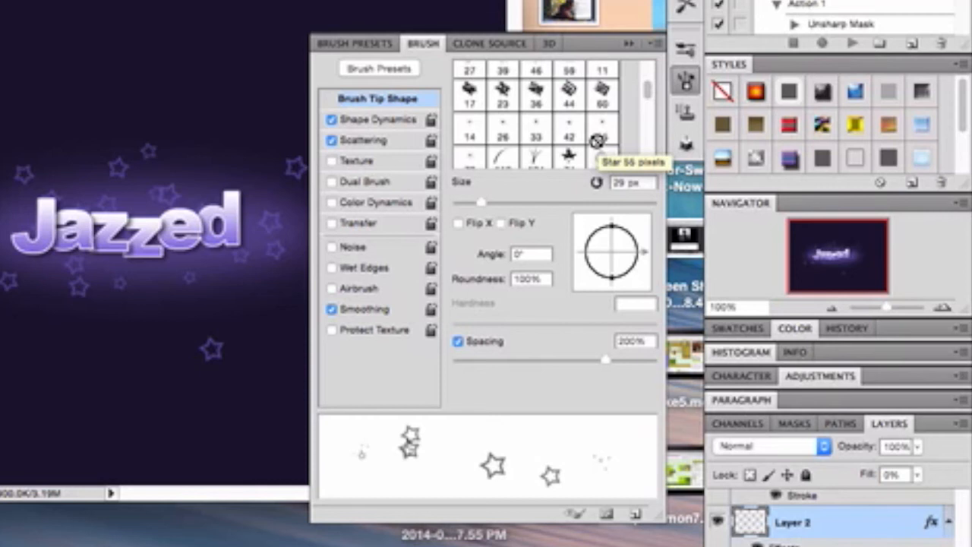
pyautogui.scroll(-2, 598, 140)
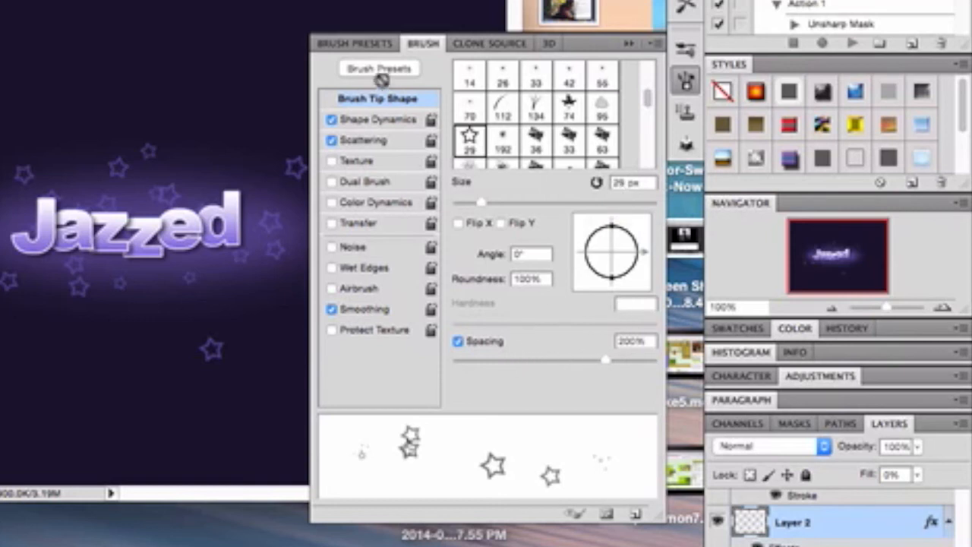
# Examine the star brush's Shape Dynamics and Scattering settings, including the Both Axes option, and close the brush settings.
pyautogui.click(368, 138)
pyautogui.click(374, 120)
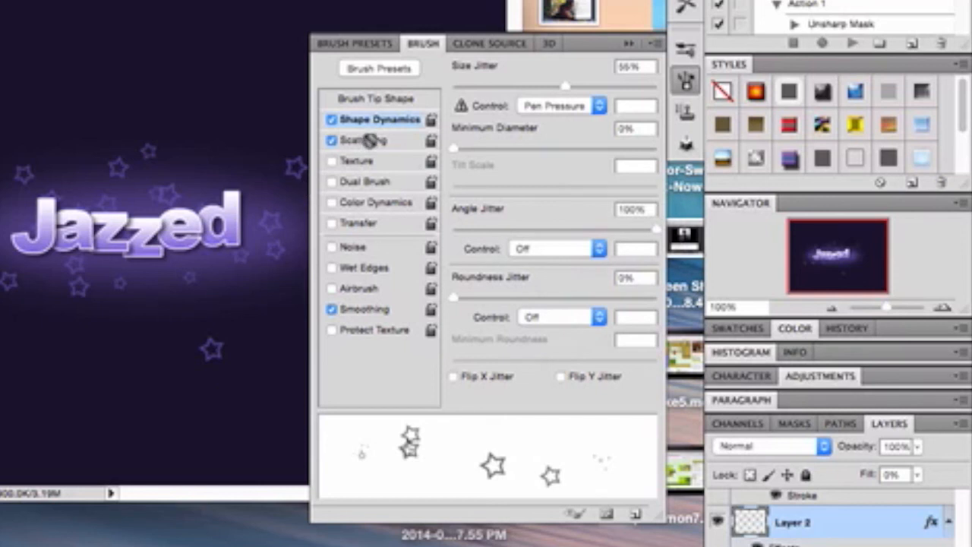
pyautogui.click(367, 140)
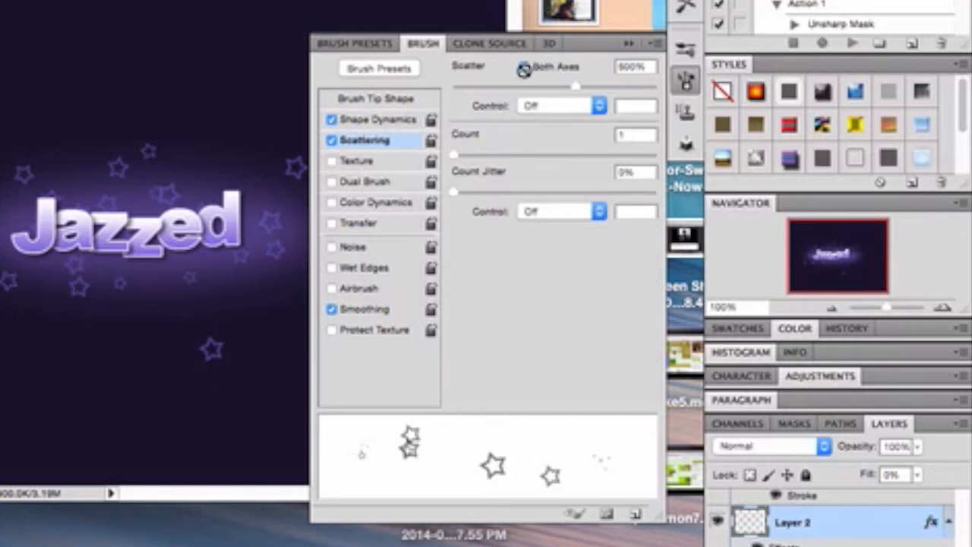
pyautogui.click(524, 68)
pyautogui.click(629, 44)
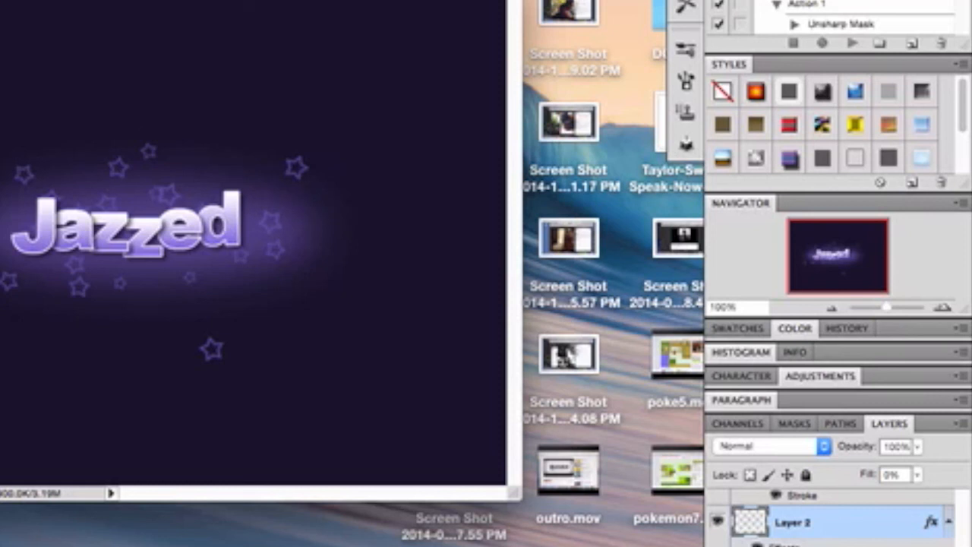
# Erase the stray star outline below the Jazzed text on Layer 2 with the Eraser Tool.
pyautogui.click(13, 241)
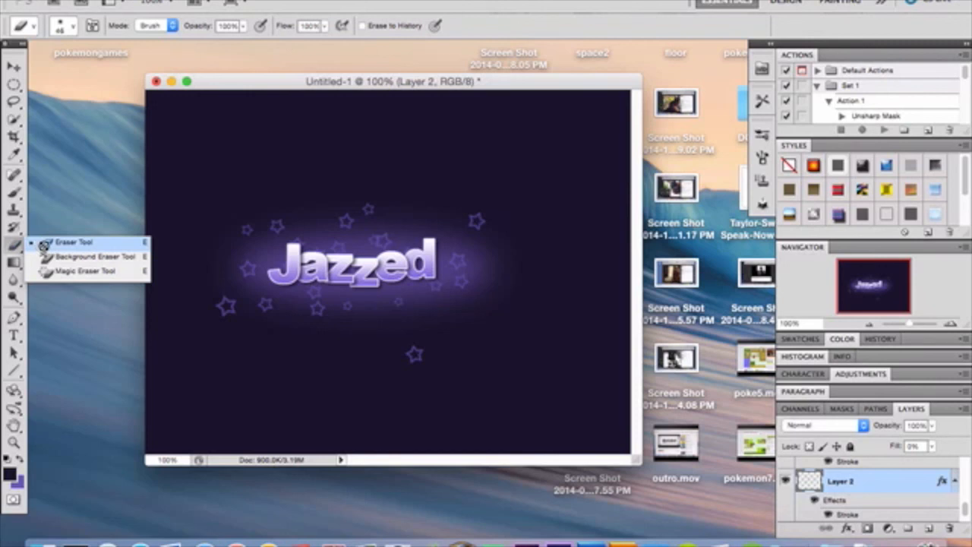
pyautogui.click(44, 243)
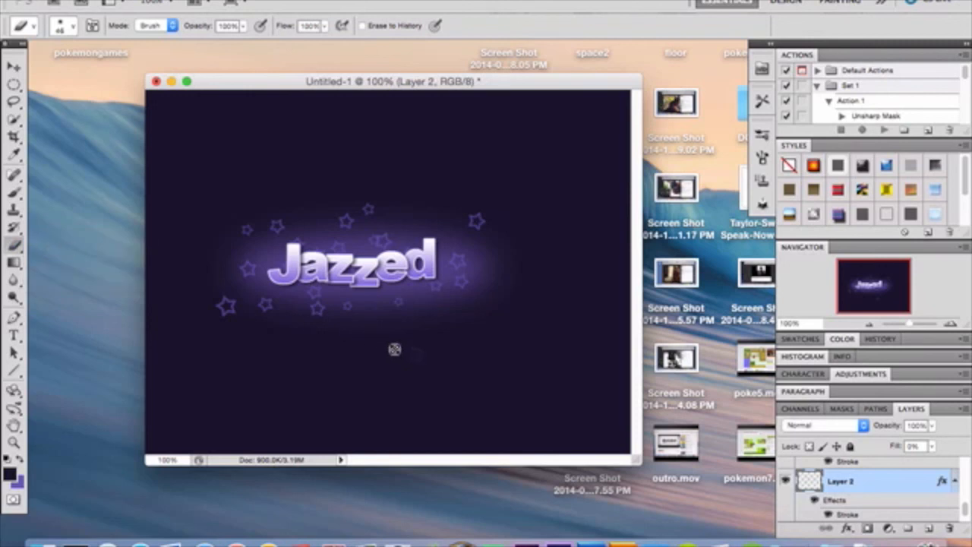